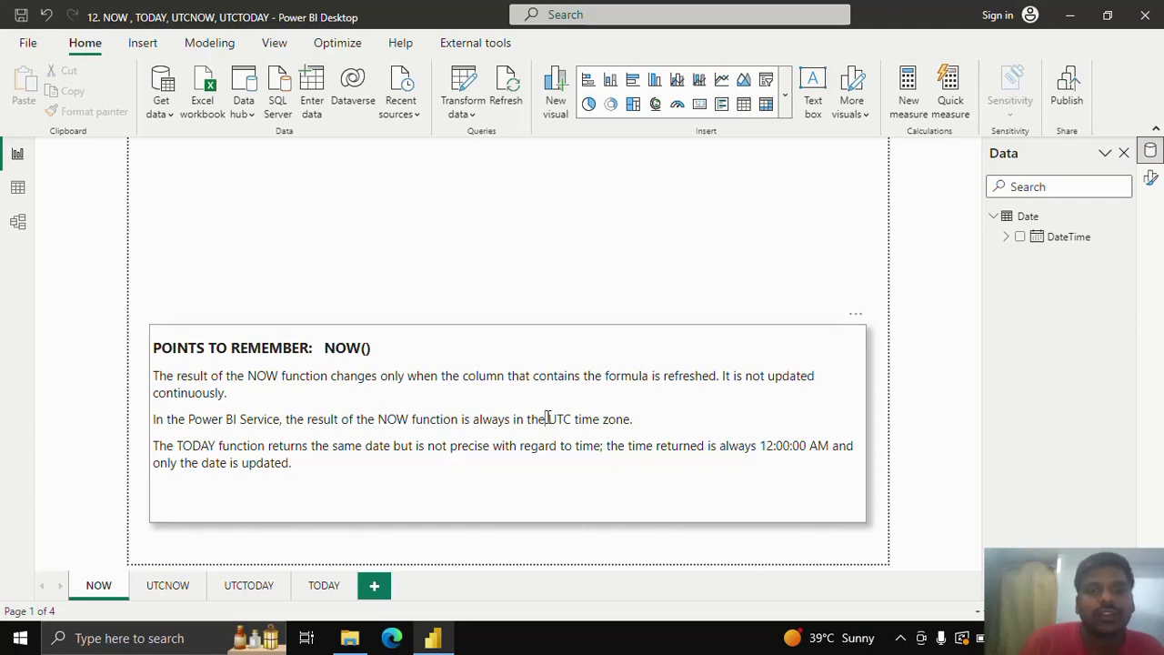
- Highlight 'UTC time zone' and the 12:00:00 time in the notes text box
{"action": "left_click_drag", "start_coordinate": [548, 418], "coordinate": [647, 422]}
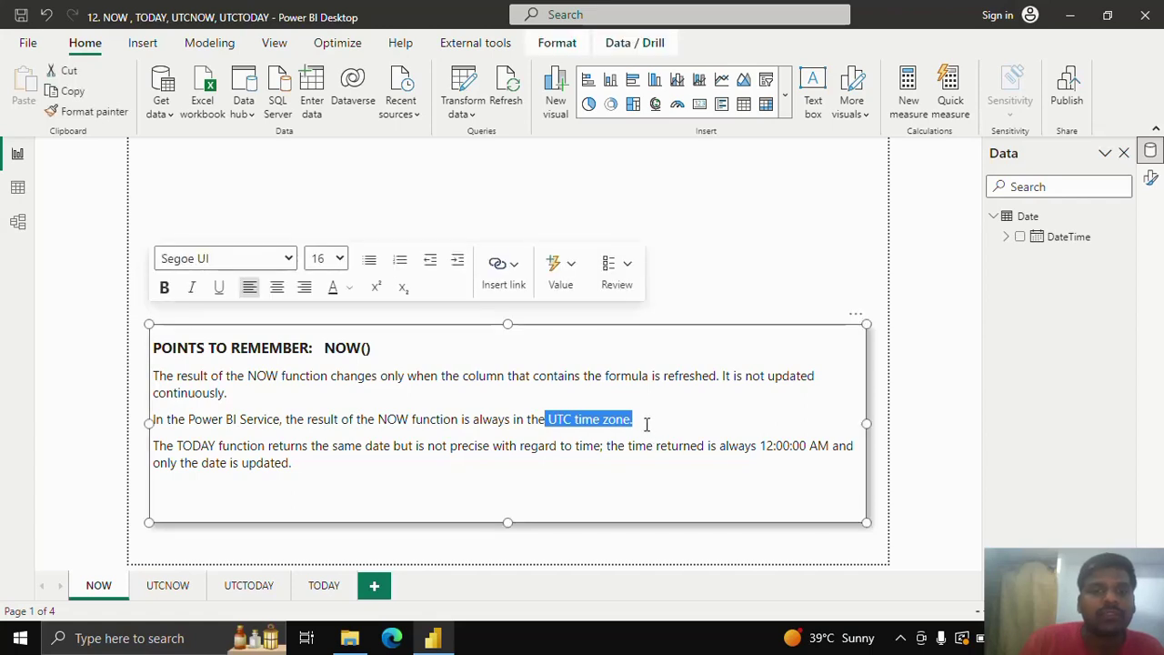
{"action": "left_click", "coordinate": [647, 421]}
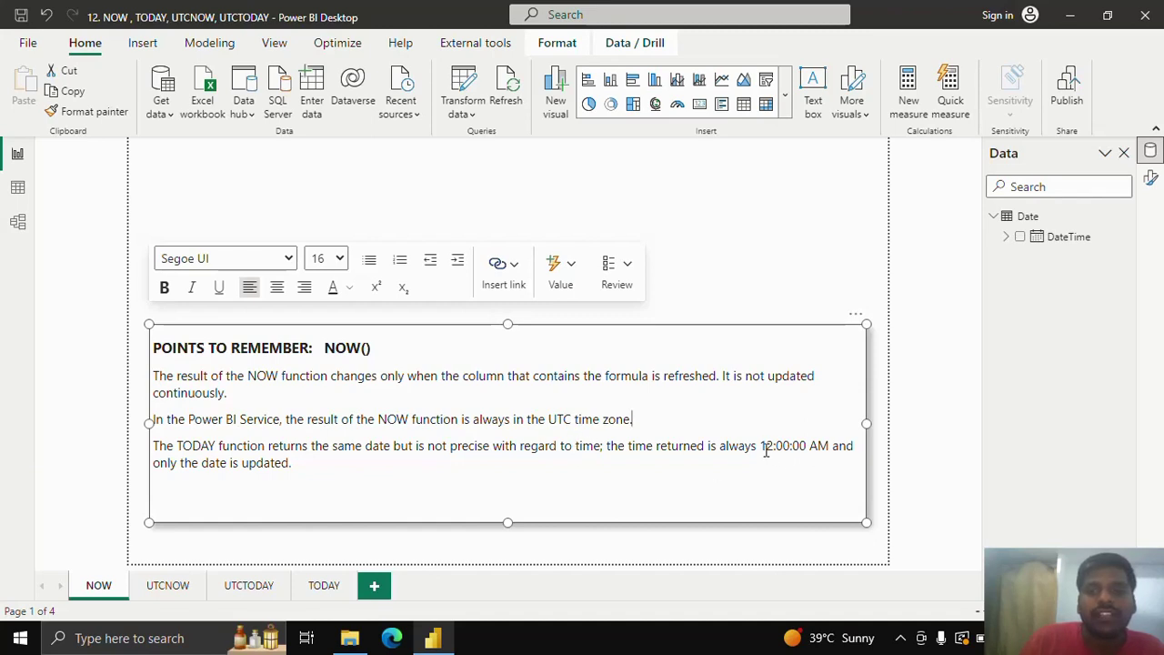
{"action": "left_click_drag", "start_coordinate": [771, 449], "coordinate": [803, 452]}
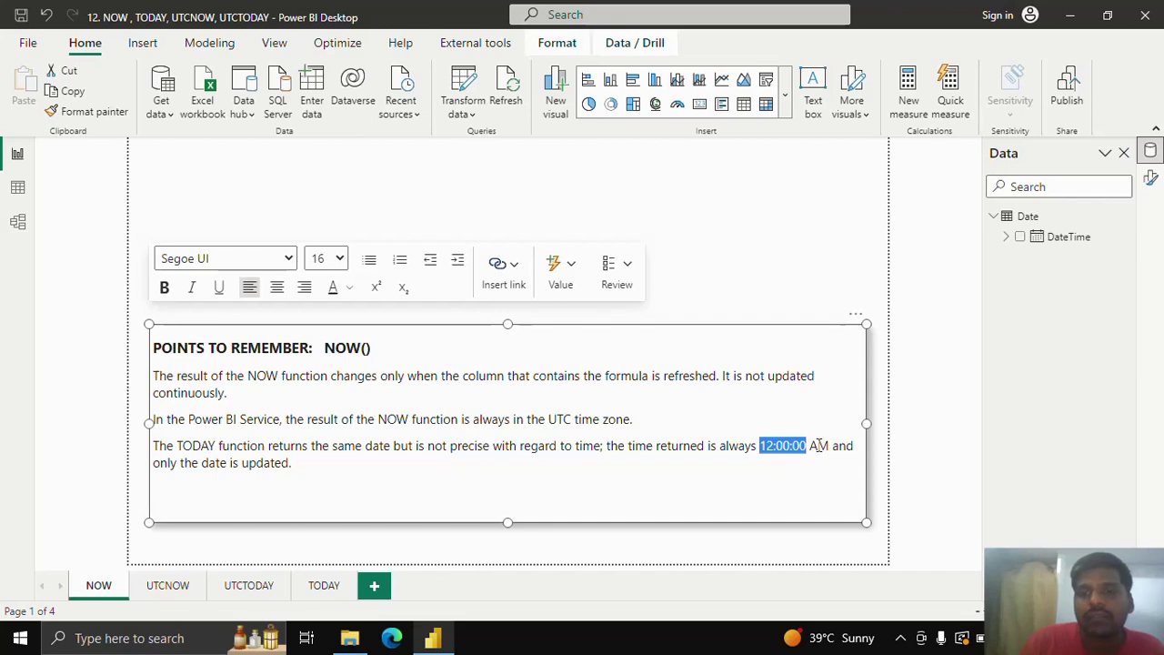
{"action": "left_click", "coordinate": [730, 254]}
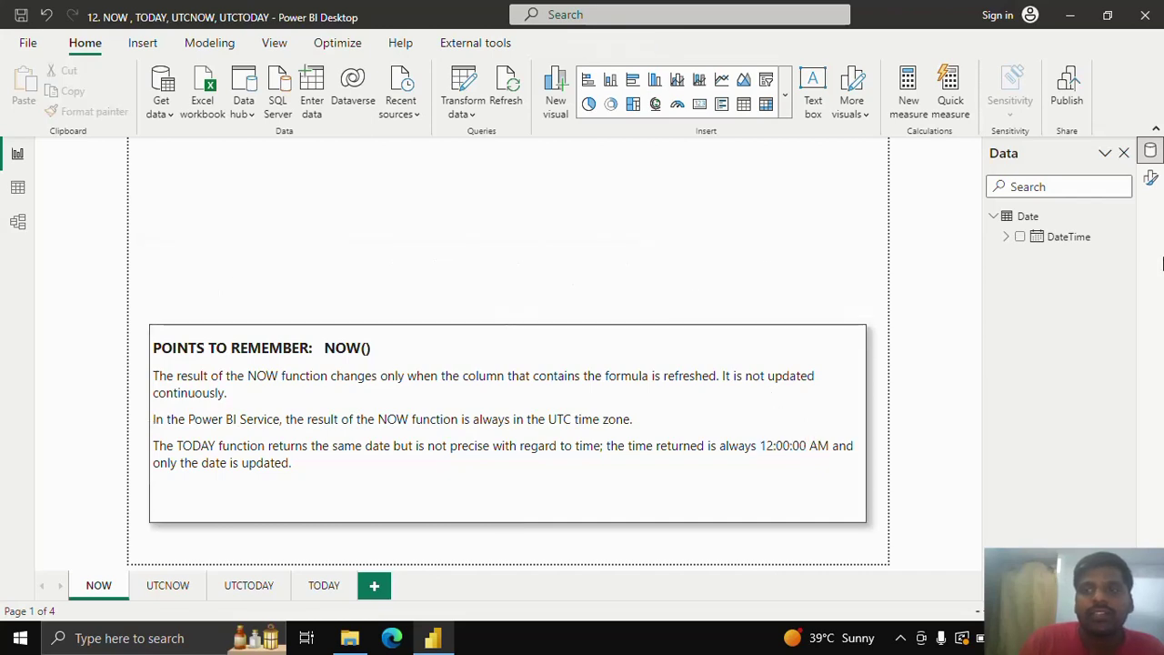
- Add the measure Now = NOW() to the Date table
{"action": "left_click", "coordinate": [1096, 226]}
{"action": "left_click", "coordinate": [1125, 219]}
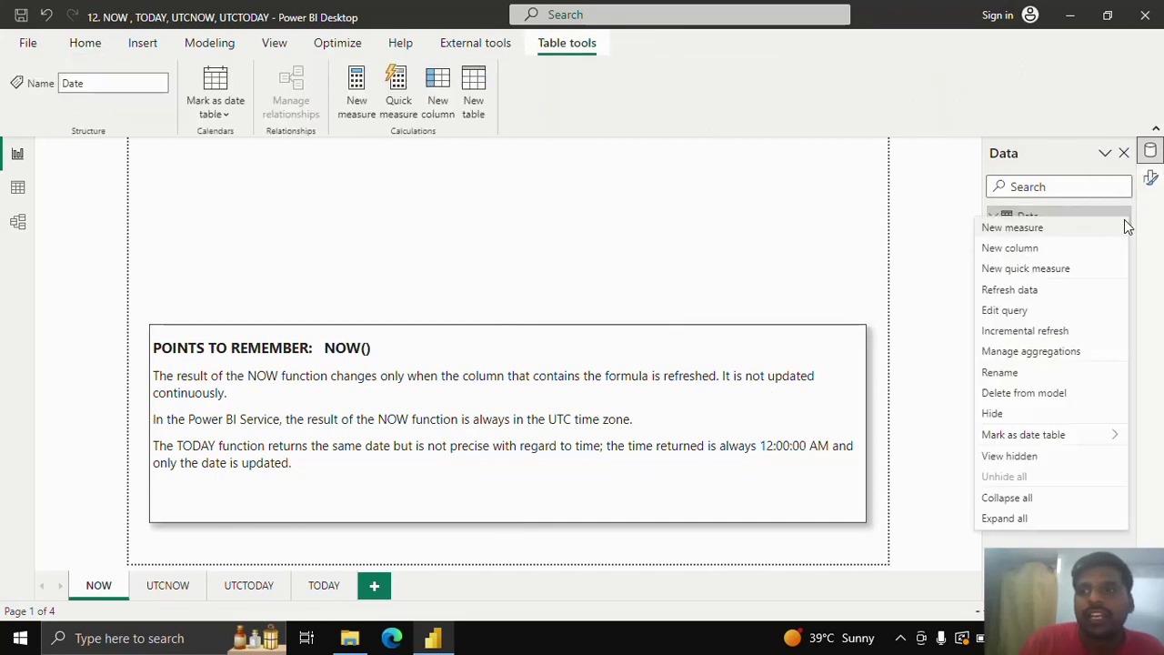
{"action": "left_click", "coordinate": [1090, 235]}
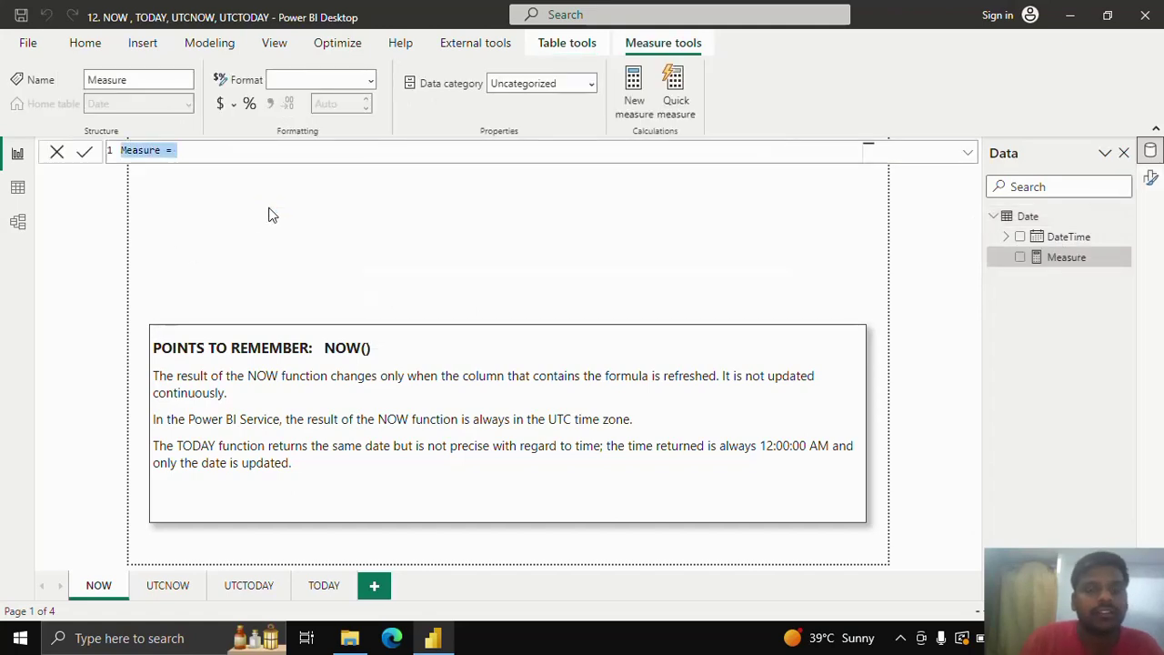
{"action": "type", "text": "Now = N"}
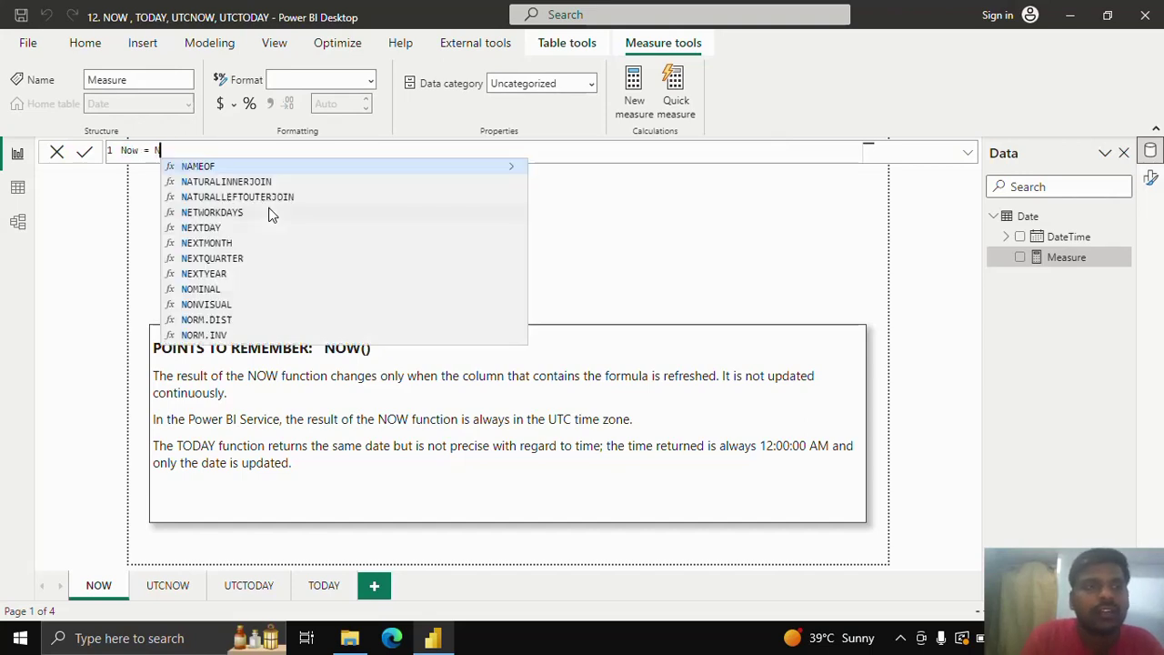
{"action": "type", "text": "OW()"}
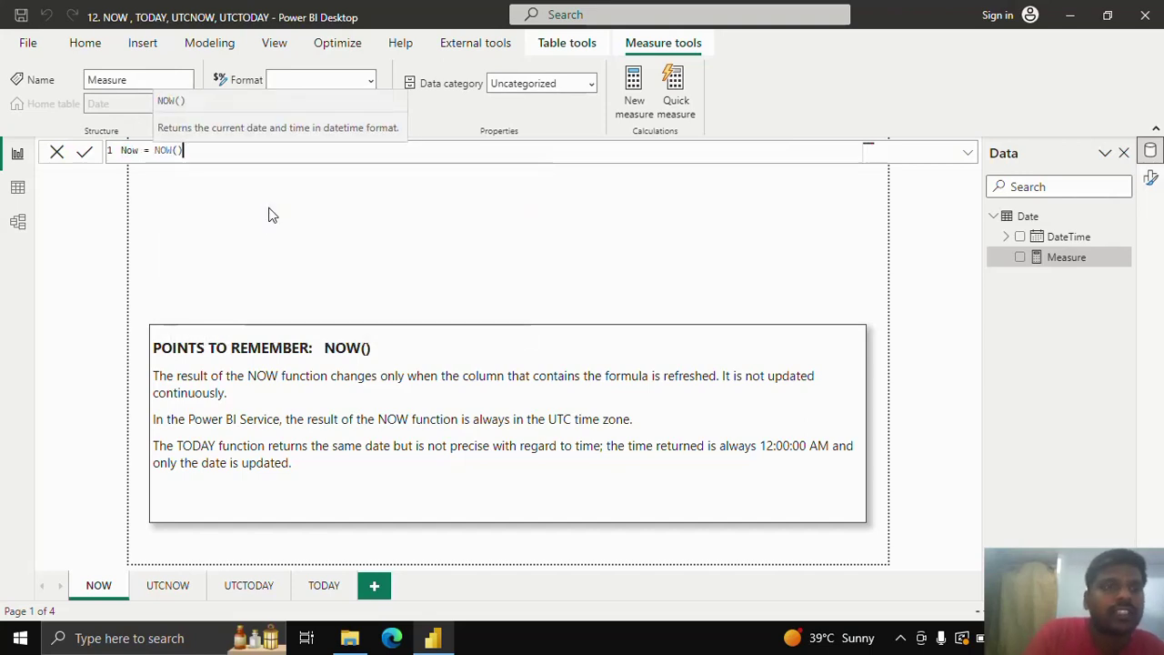
{"action": "left_click", "coordinate": [82, 155]}
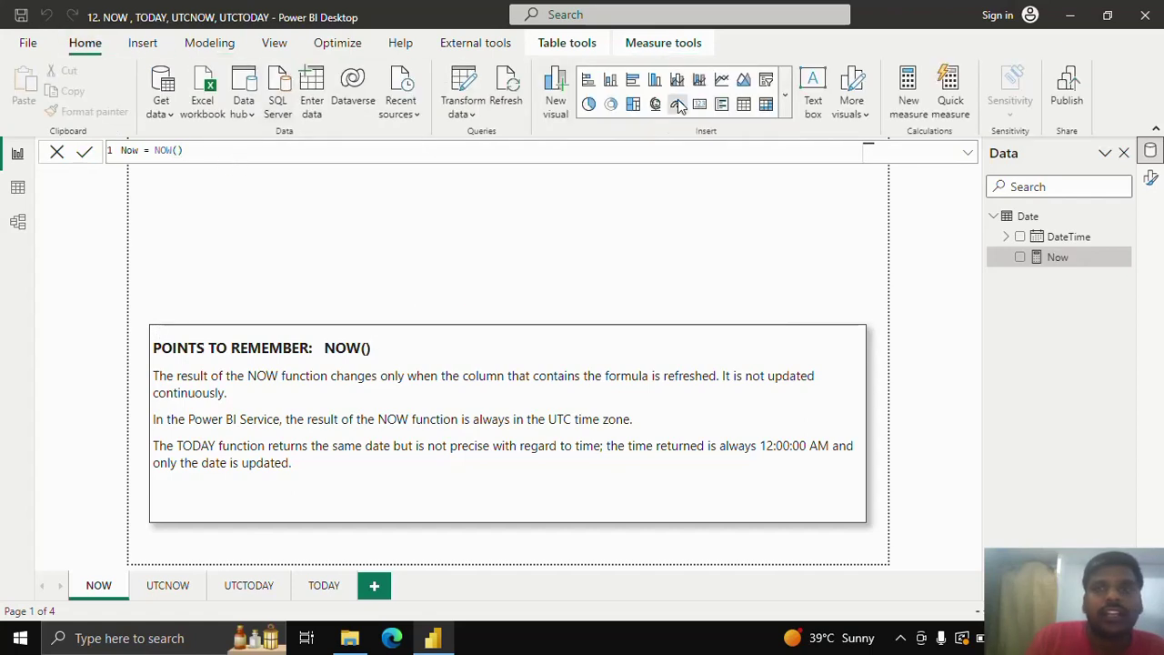
- Show Now in a resized card above the notes, then refresh so its time updates
{"action": "left_click", "coordinate": [1019, 257]}
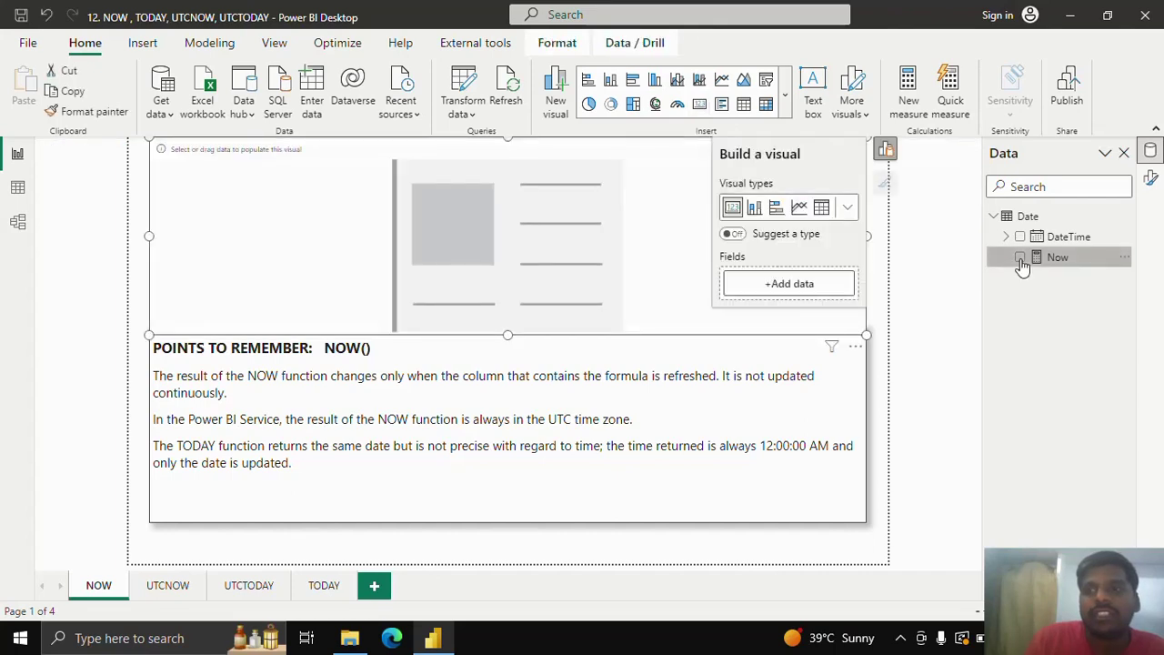
{"action": "left_click_drag", "start_coordinate": [863, 333], "coordinate": [584, 247]}
{"action": "left_click_drag", "start_coordinate": [585, 180], "coordinate": [577, 216]}
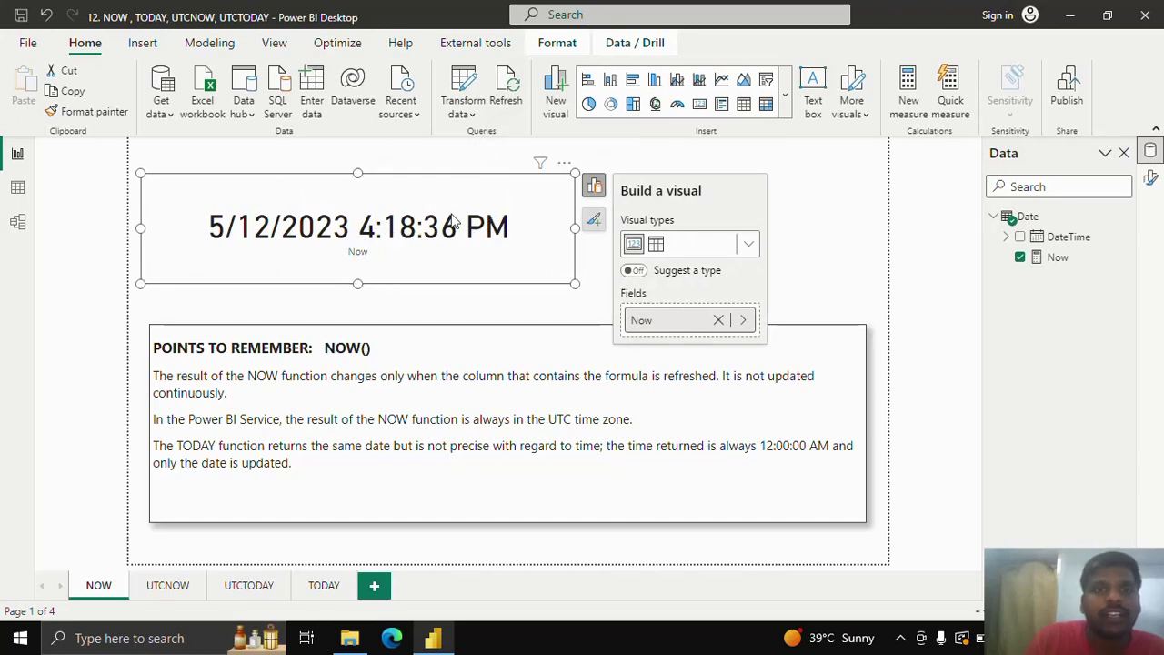
{"action": "left_click", "coordinate": [507, 97]}
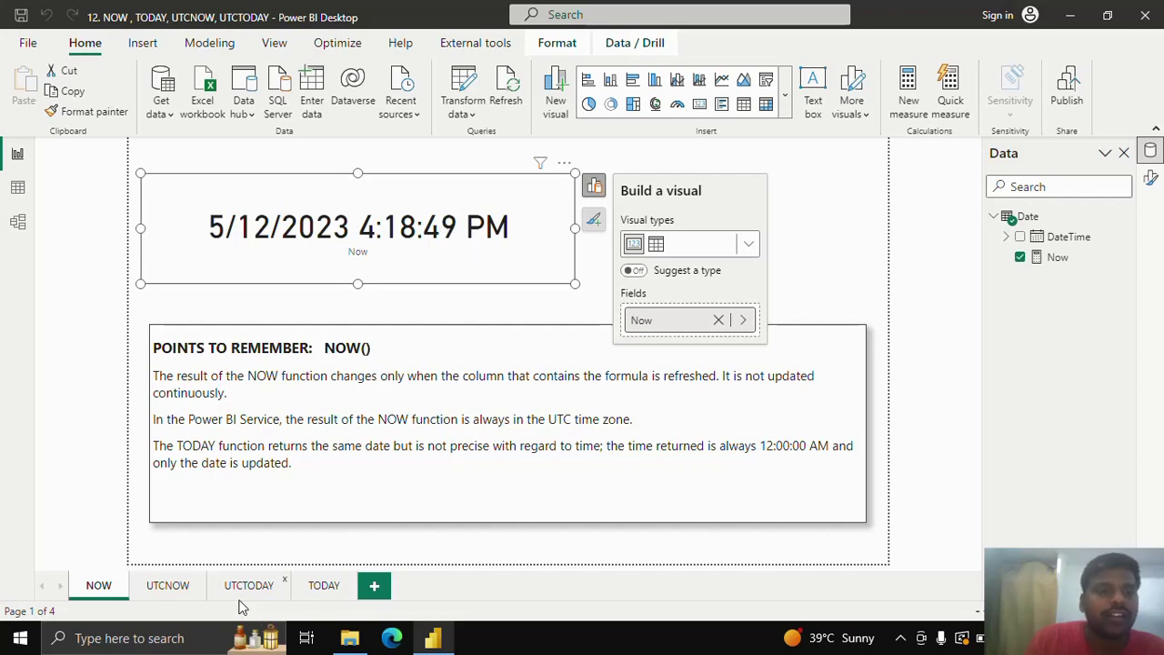
- Open the TODAY page, briefly revisit NOW, and return to TODAY's notes
{"action": "left_click", "coordinate": [323, 587]}
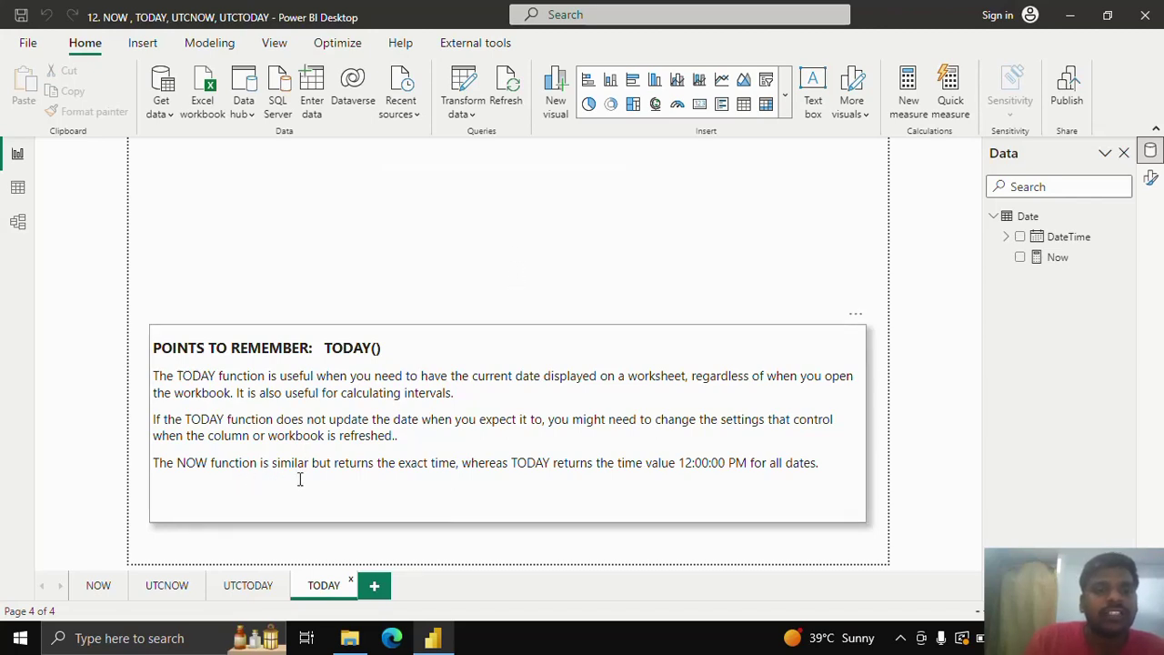
{"action": "left_click", "coordinate": [98, 587]}
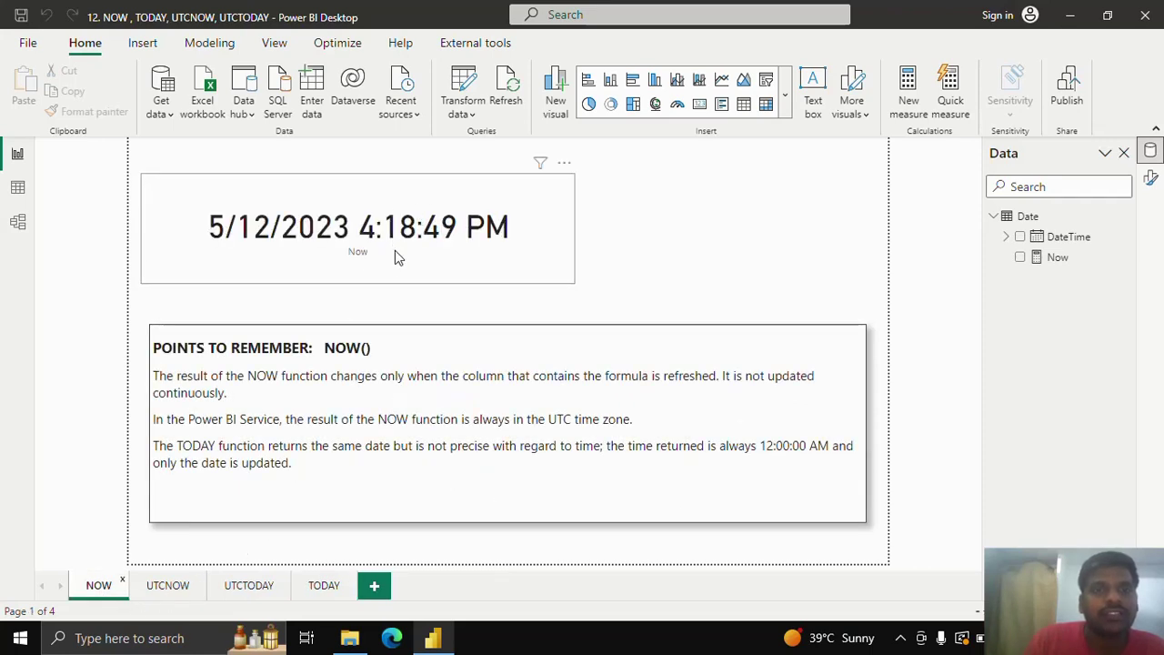
{"action": "left_click", "coordinate": [325, 586]}
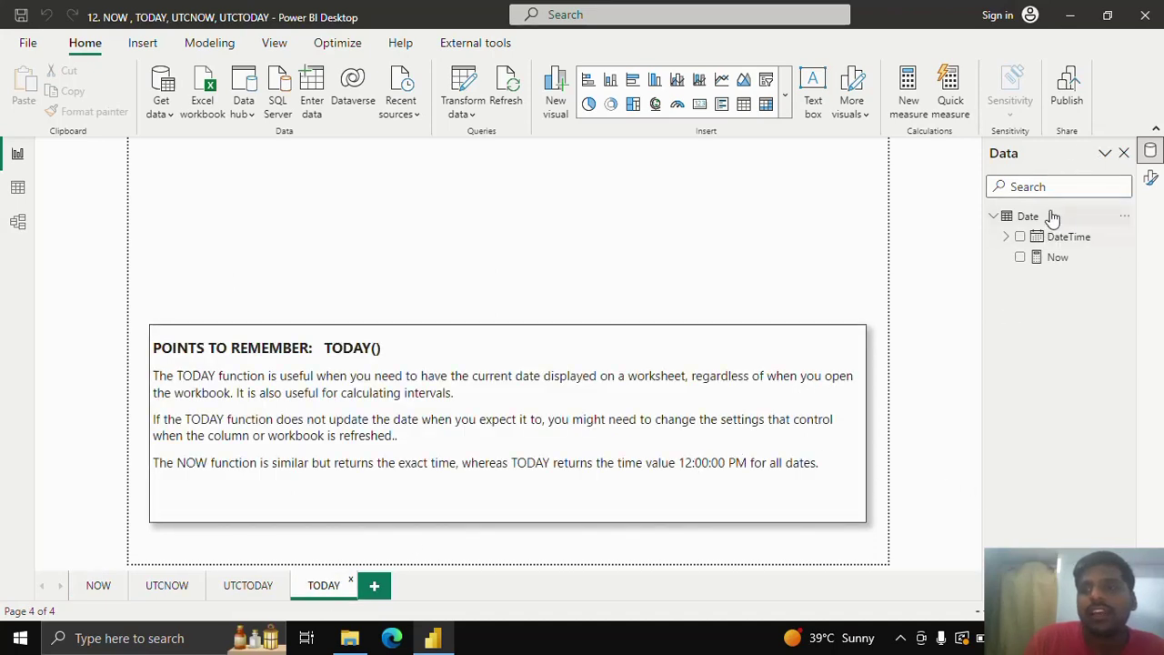
- Create the measure Today = TODAY() in the Date table
{"action": "left_click", "coordinate": [1125, 216]}
{"action": "key", "text": "Escape"}
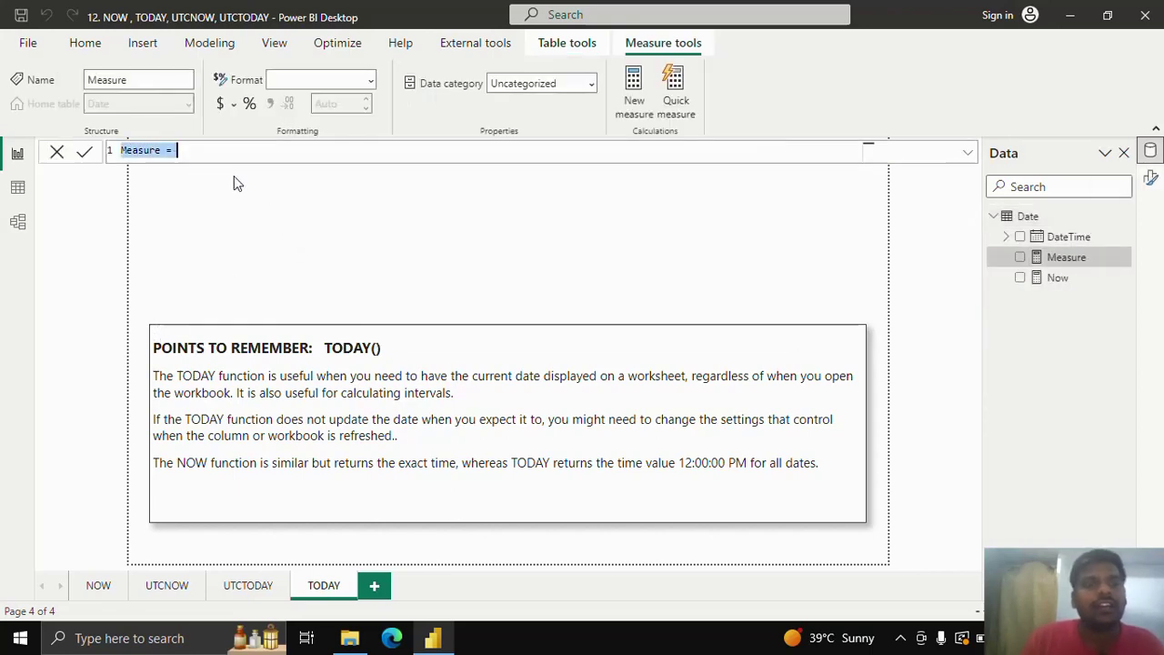
{"action": "type", "text": "Today"}
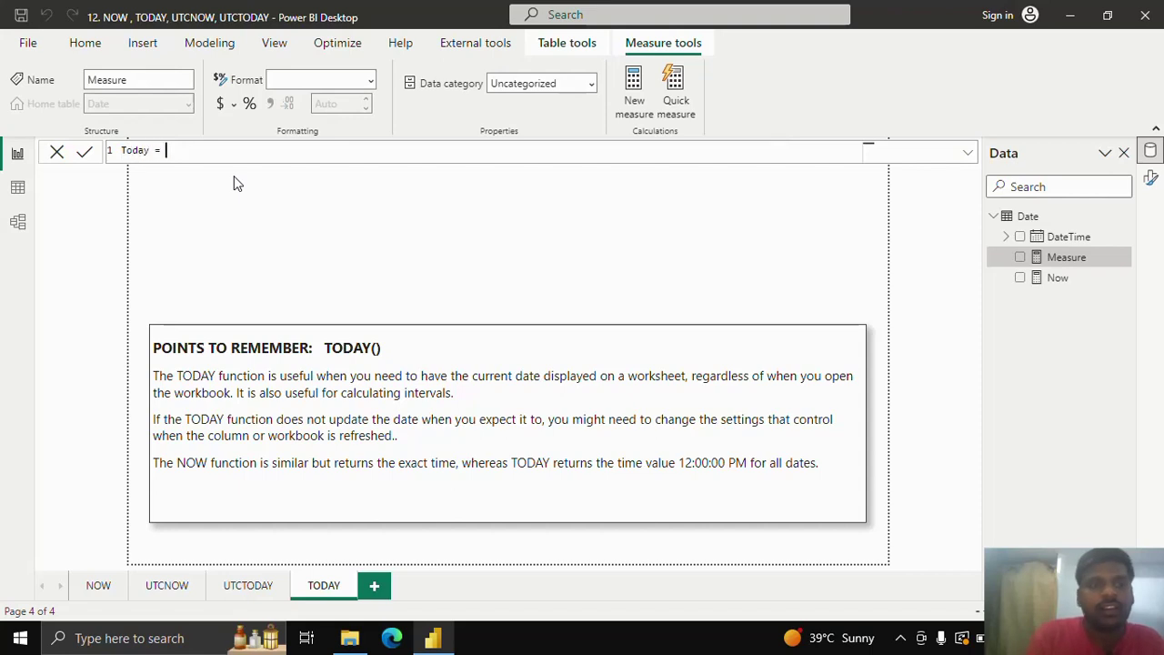
{"action": "type", "text": " = TODAY()"}
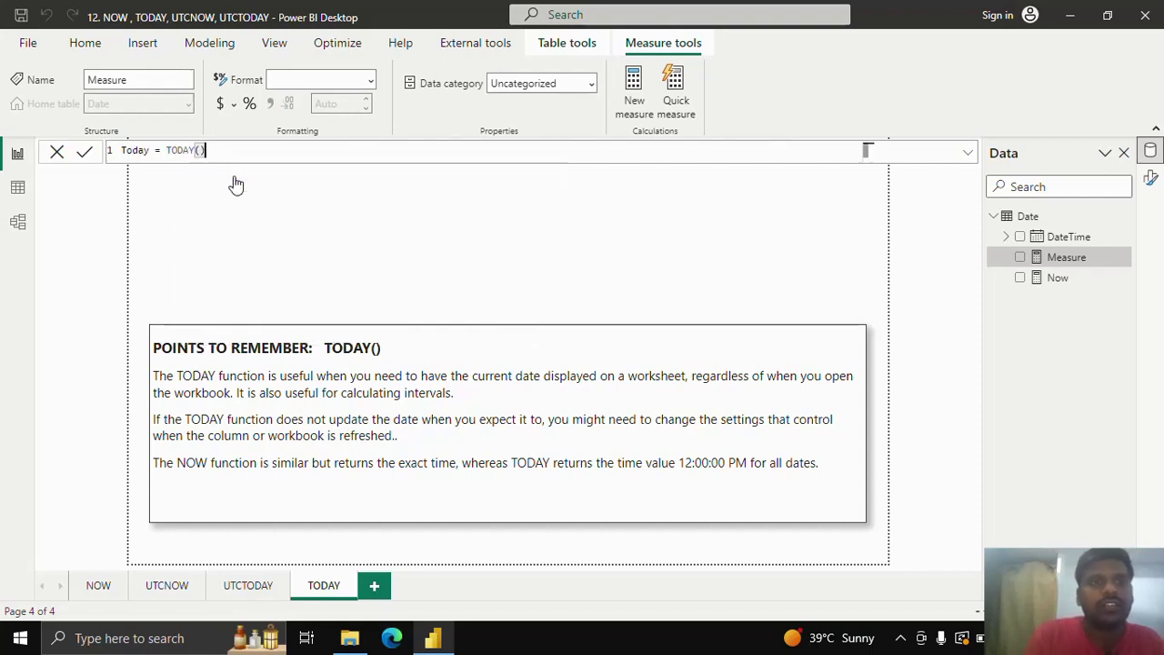
{"action": "key", "text": "Return"}
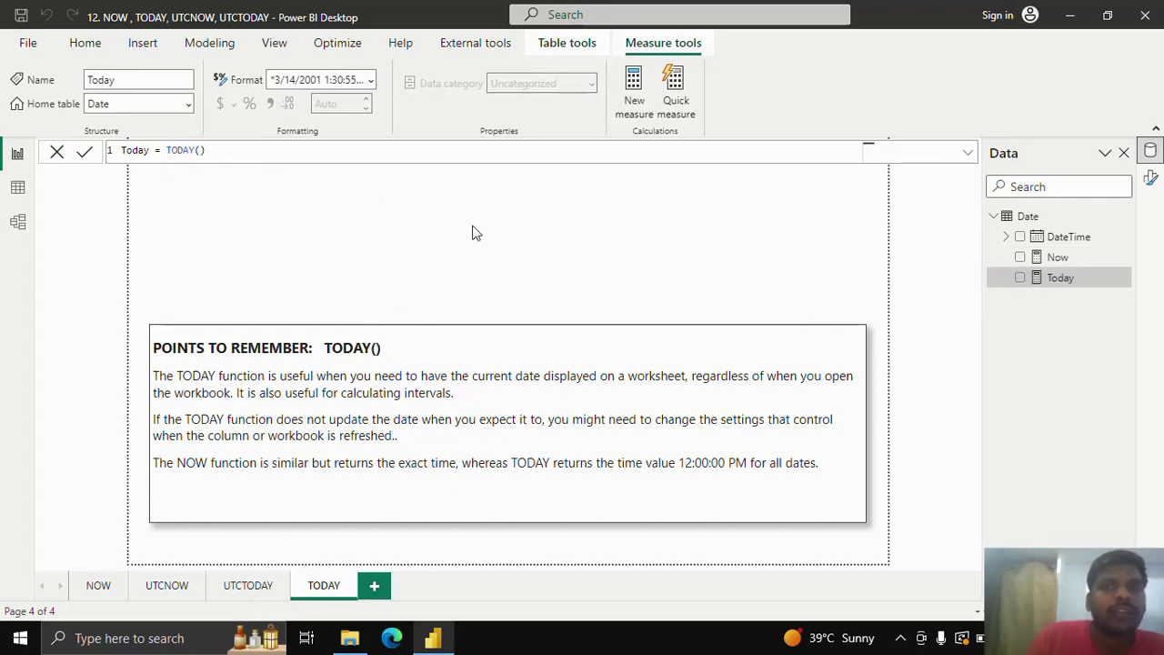
- Insert a multi-row card with the Today measure, shrunk and placed above the TODAY notes
{"action": "left_click", "coordinate": [88, 41]}
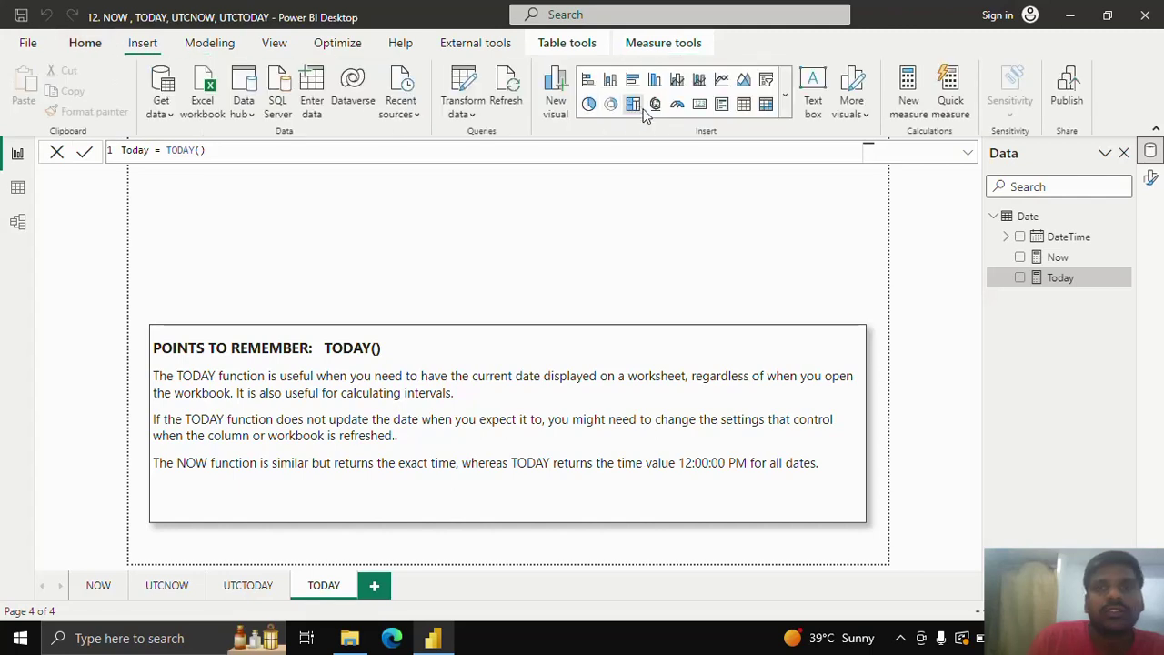
{"action": "left_click", "coordinate": [719, 106]}
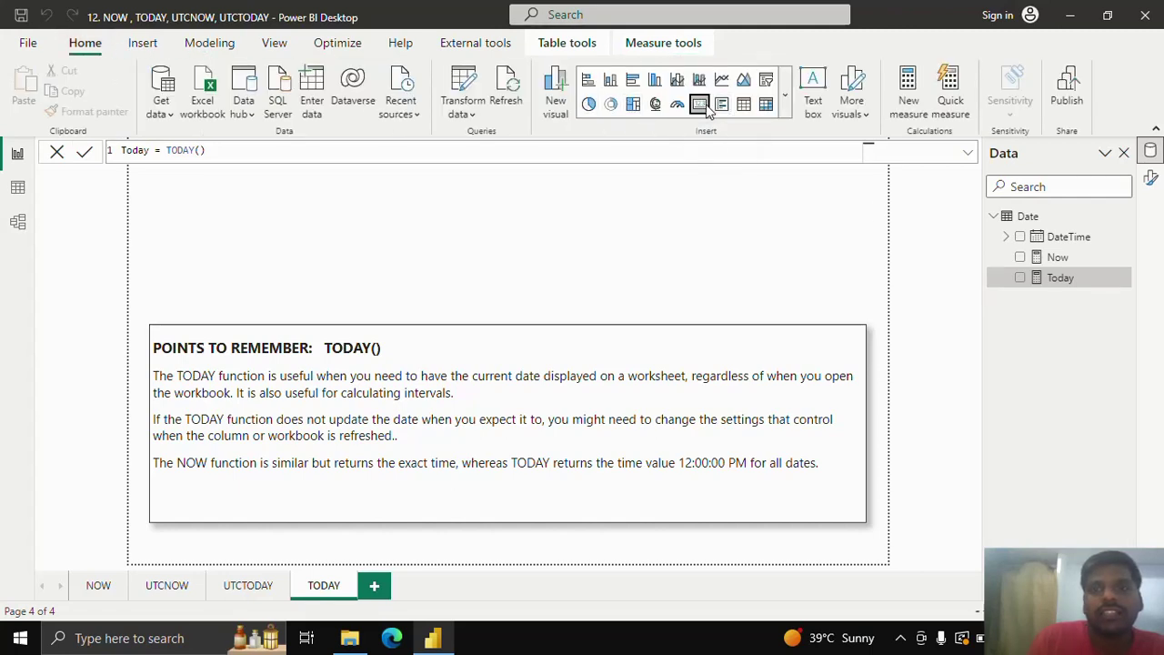
{"action": "left_click", "coordinate": [1021, 278]}
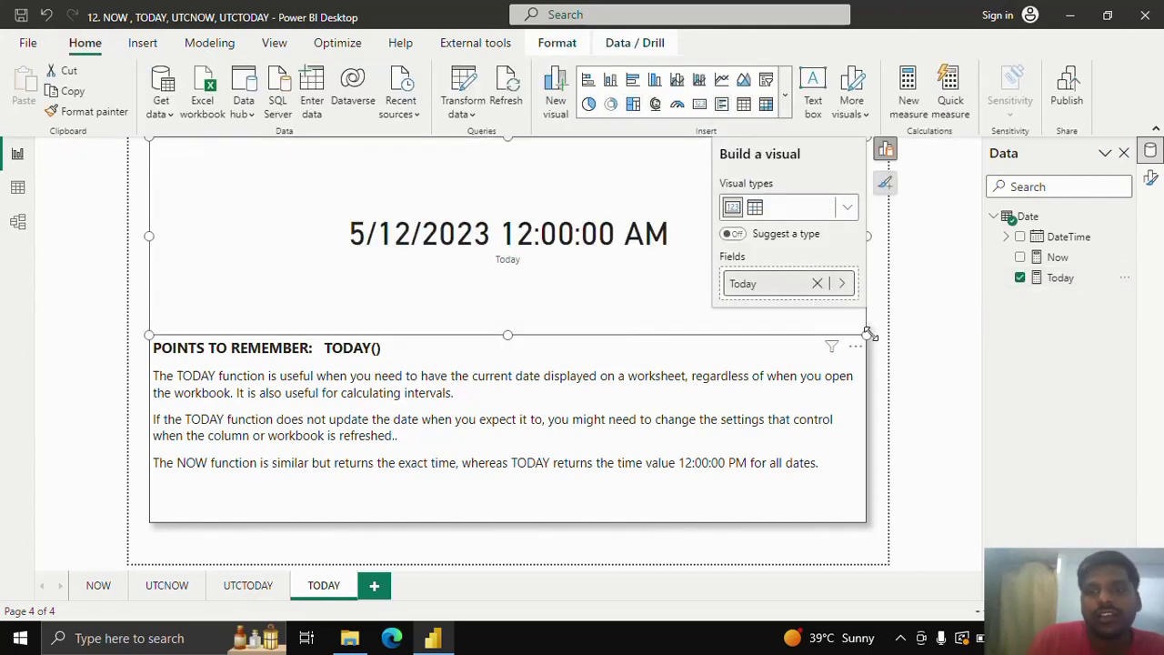
{"action": "left_click_drag", "start_coordinate": [869, 332], "coordinate": [626, 262]}
{"action": "left_click_drag", "start_coordinate": [507, 226], "coordinate": [518, 237]}
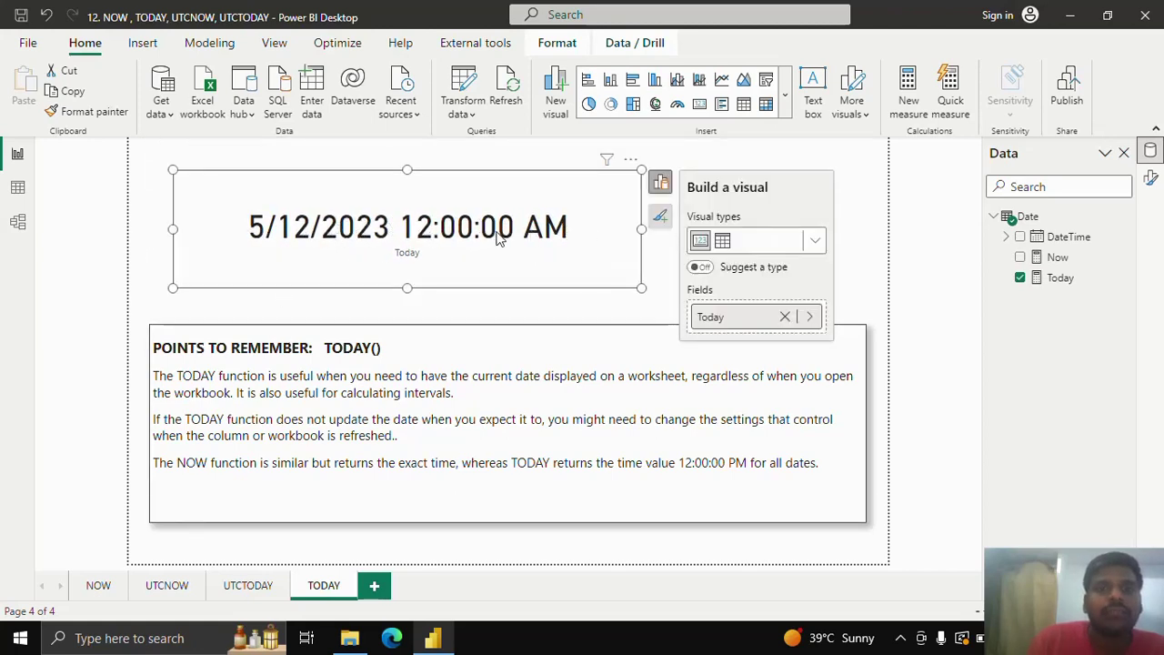
{"action": "left_click_drag", "start_coordinate": [642, 288], "coordinate": [618, 248]}
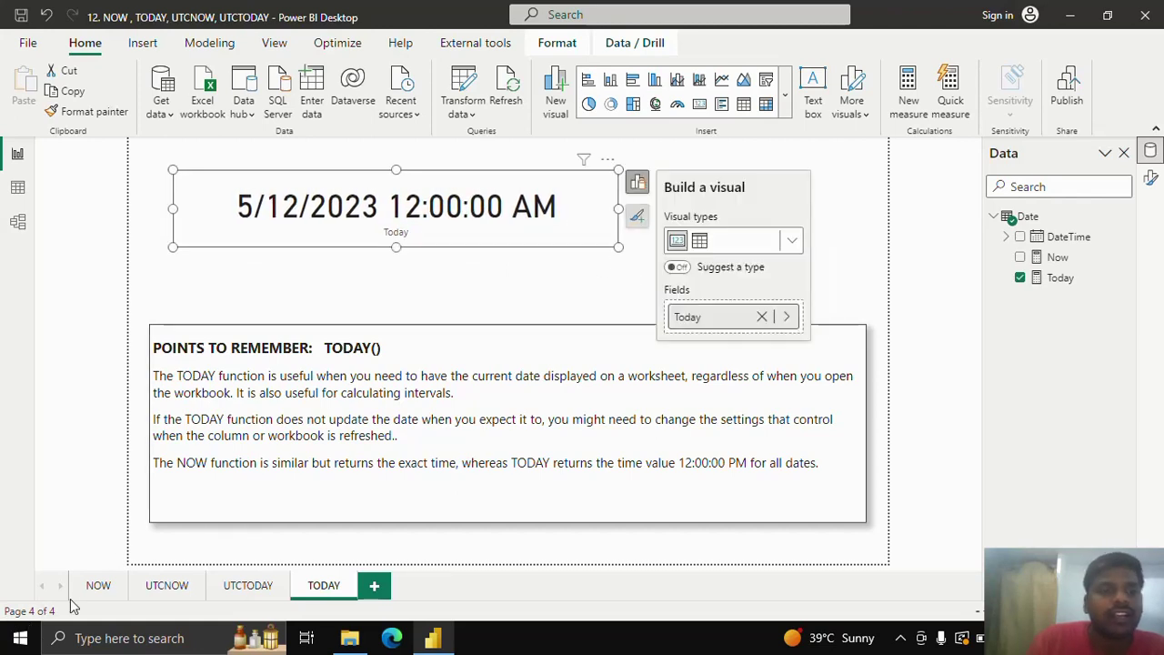
- On the UTCNOW page, create the measure UTCnow = UTCNOW() in the Date table
{"action": "left_click", "coordinate": [151, 589]}
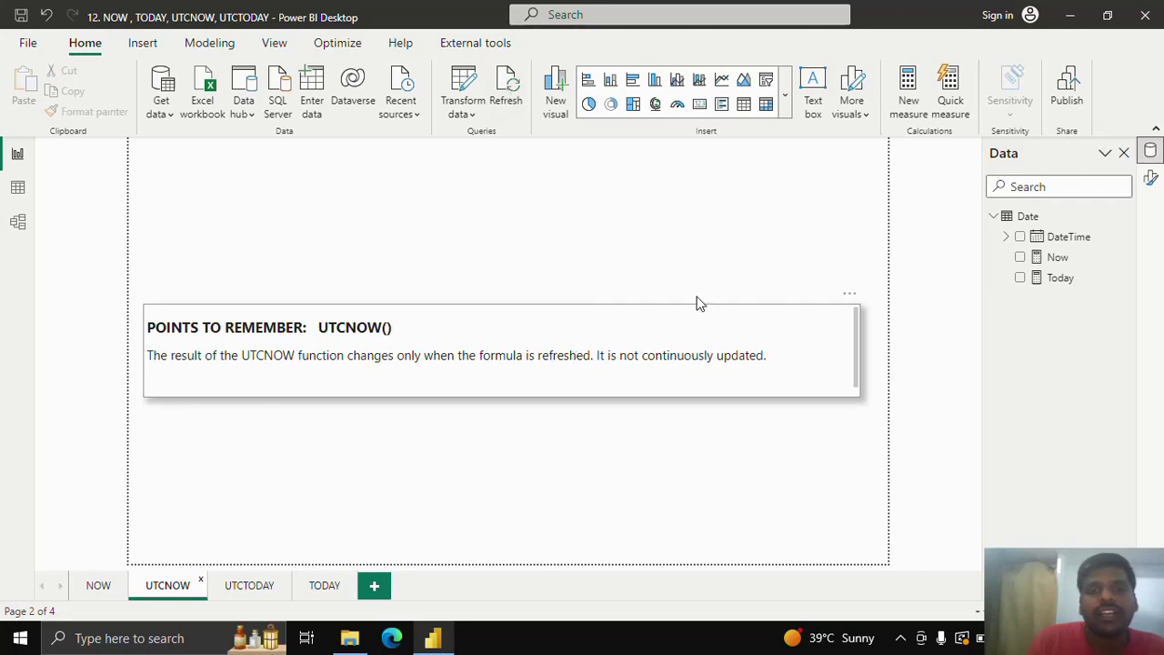
{"action": "left_click", "coordinate": [1112, 219]}
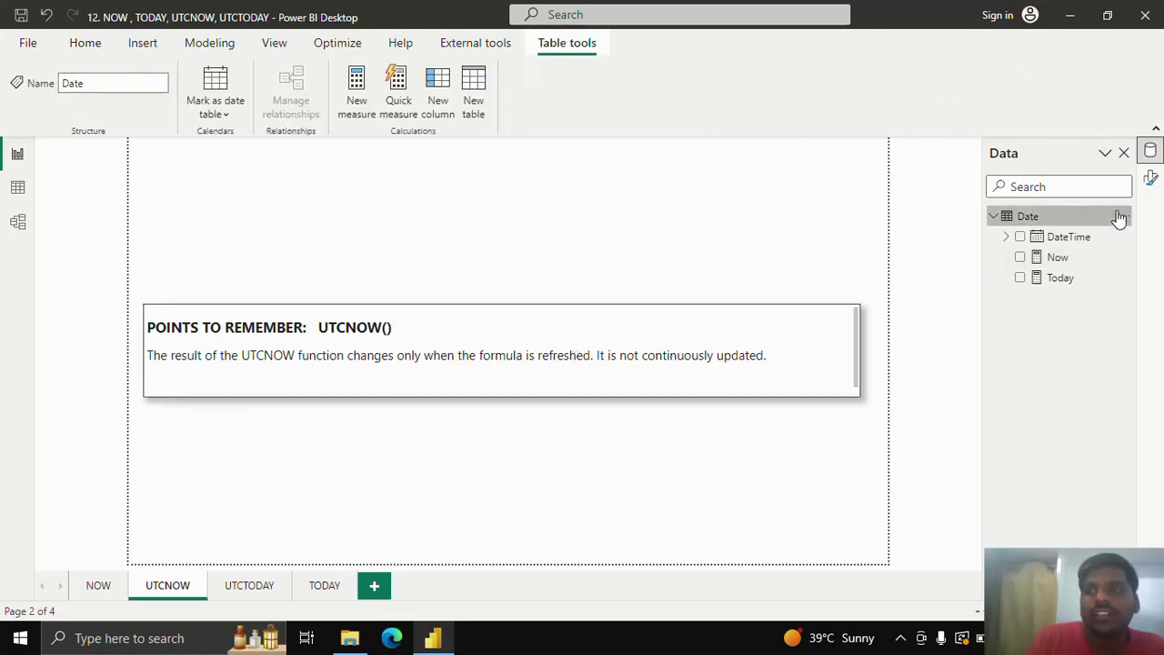
{"action": "left_click", "coordinate": [1122, 216]}
{"action": "key", "text": "Escape"}
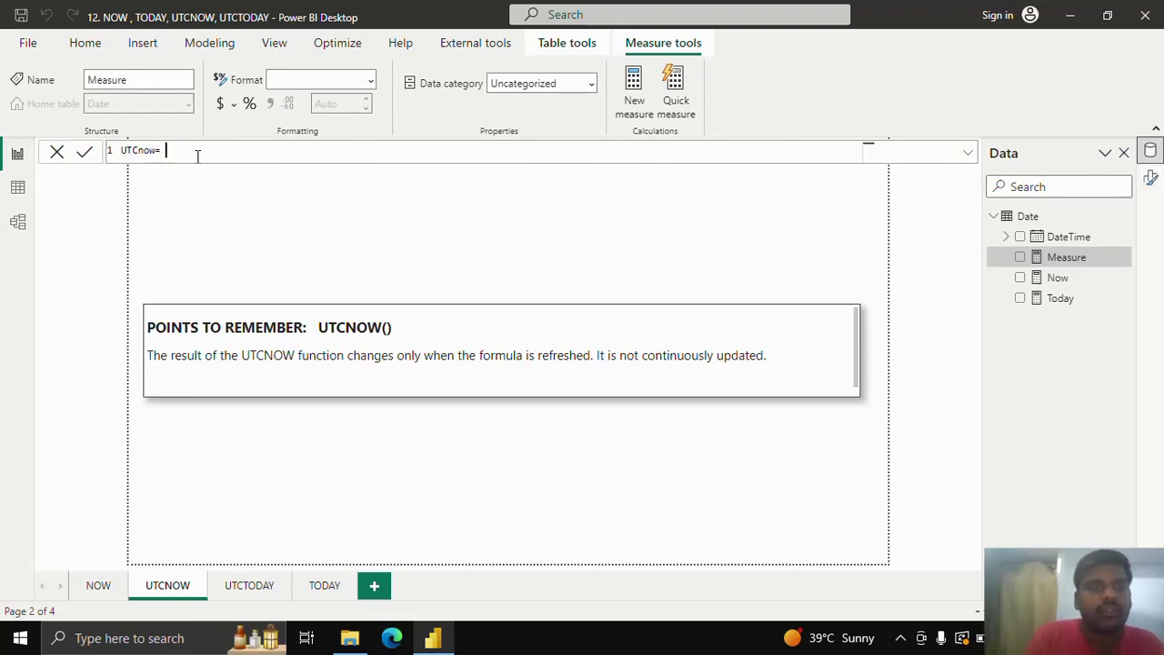
{"action": "type", "text": "UTCNOW"}
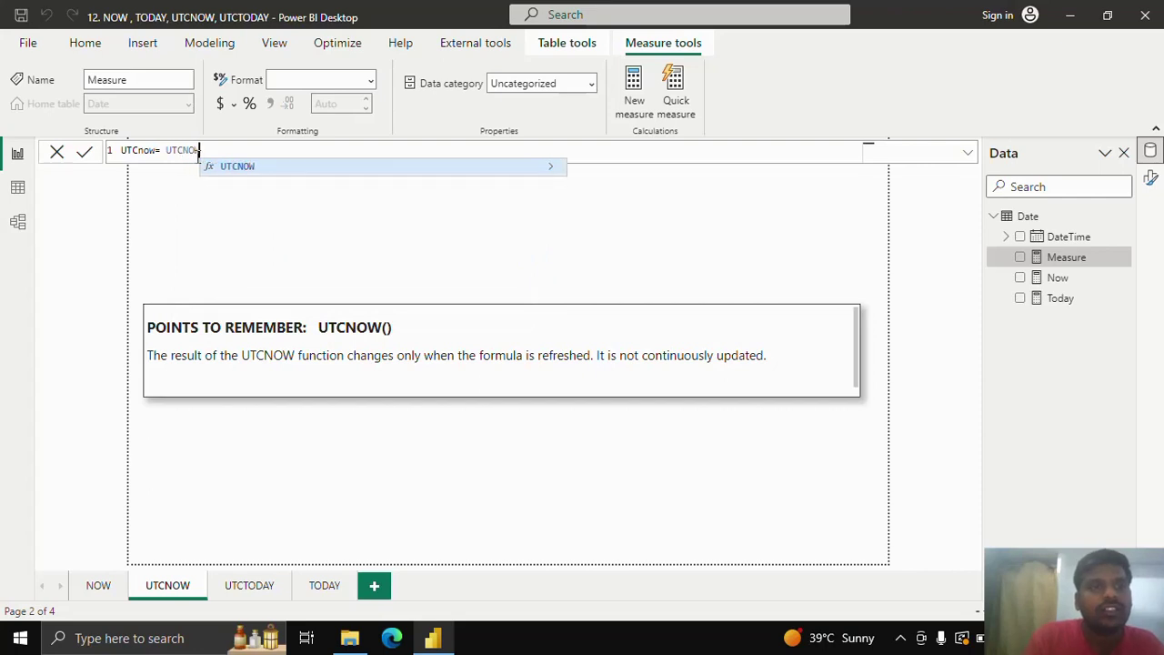
{"action": "type", "text": "()"}
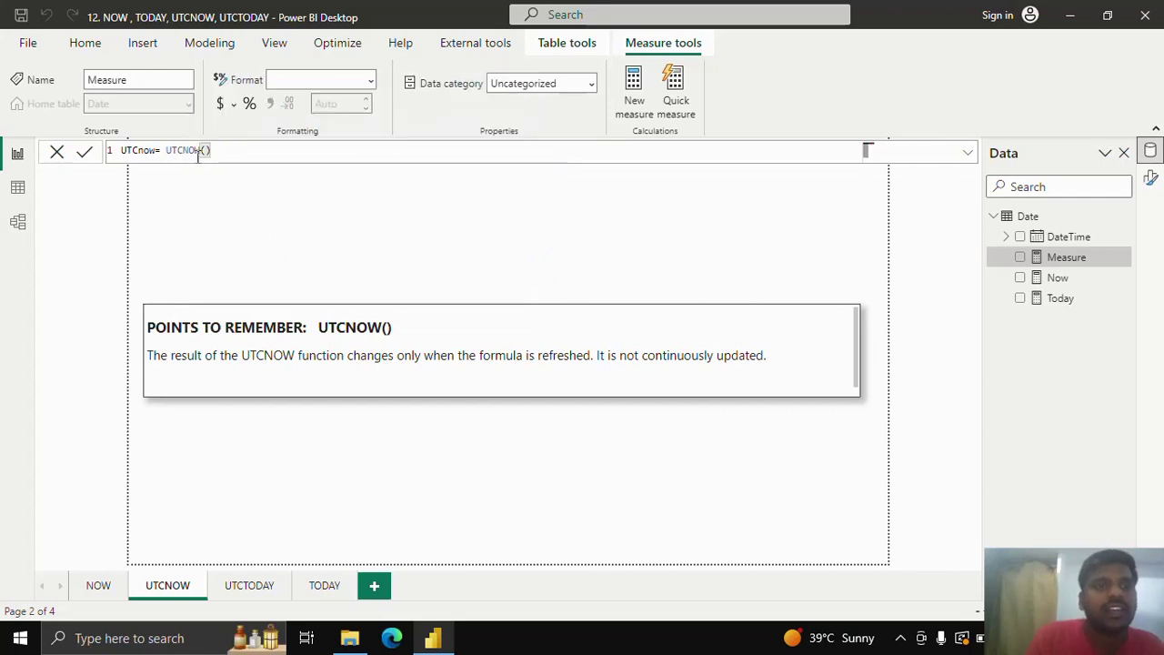
{"action": "left_click", "coordinate": [87, 155]}
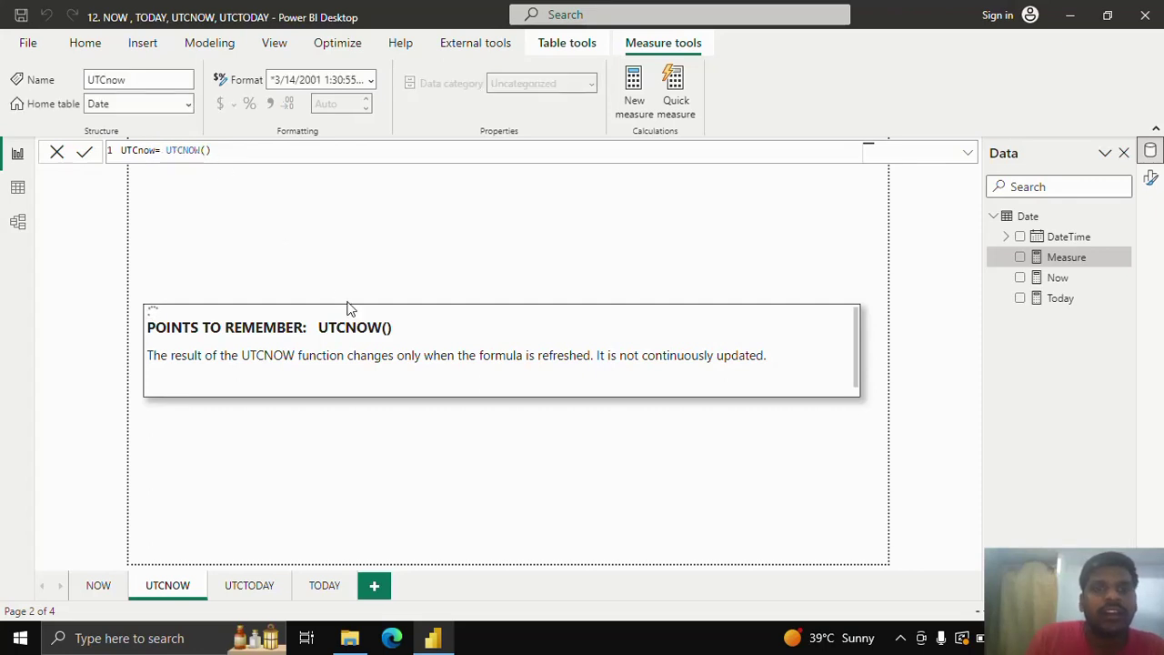
{"action": "left_click", "coordinate": [84, 43]}
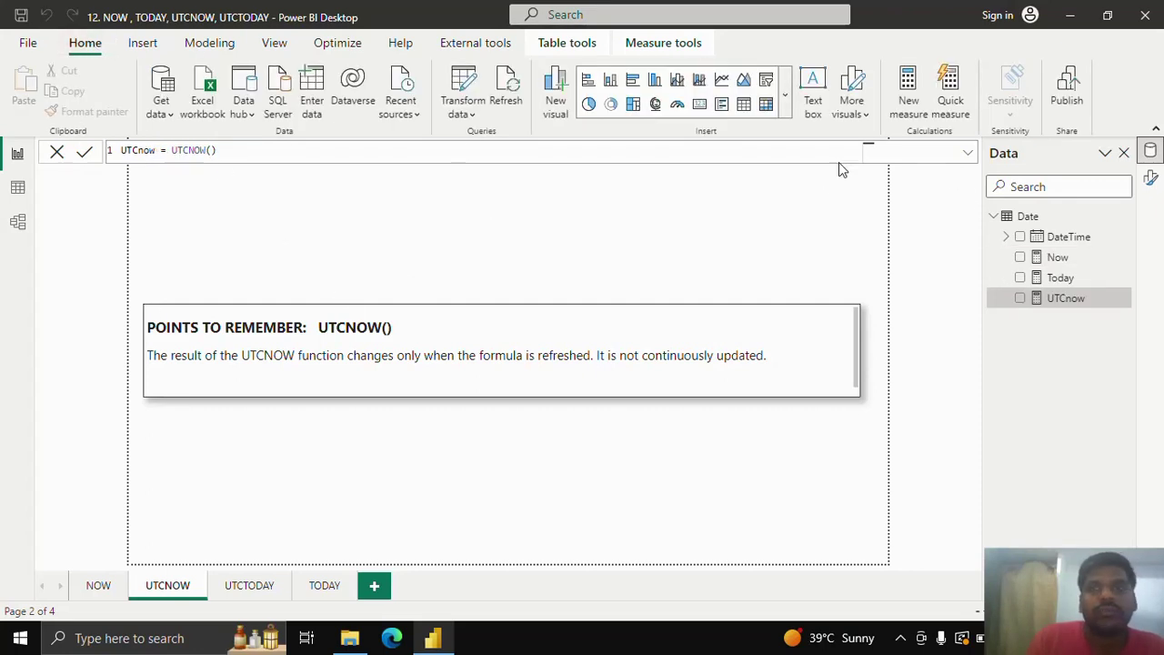
- Insert a card showing UTCnow, shrink it, and place it above the notes box
{"action": "left_click", "coordinate": [700, 104]}
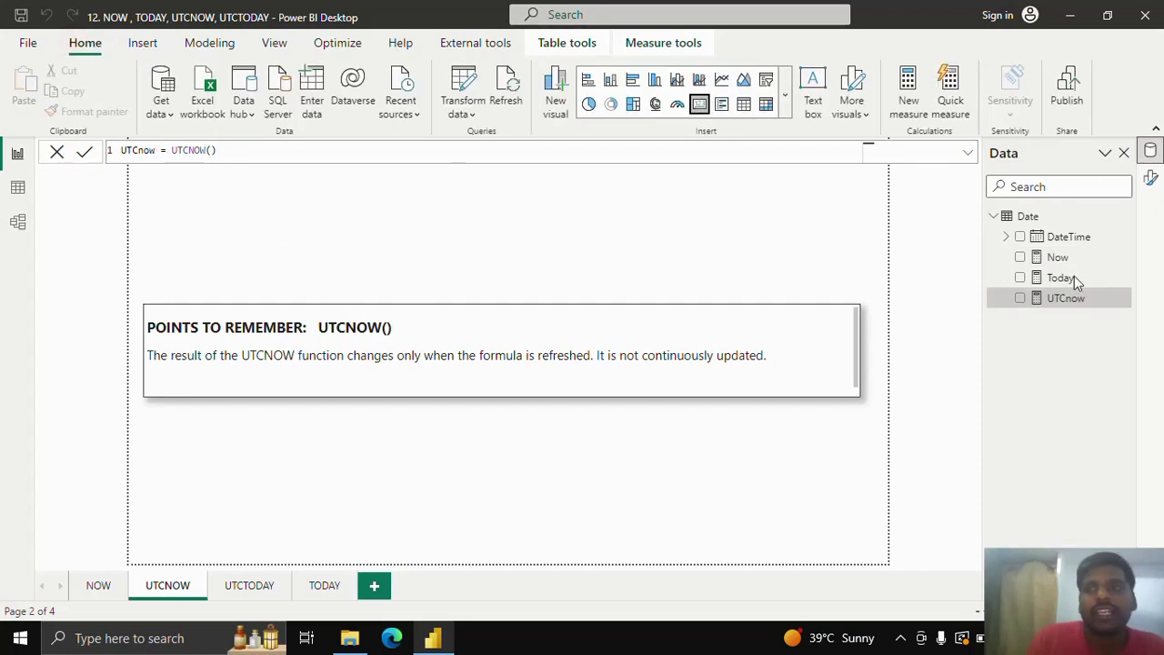
{"action": "left_click", "coordinate": [1019, 298]}
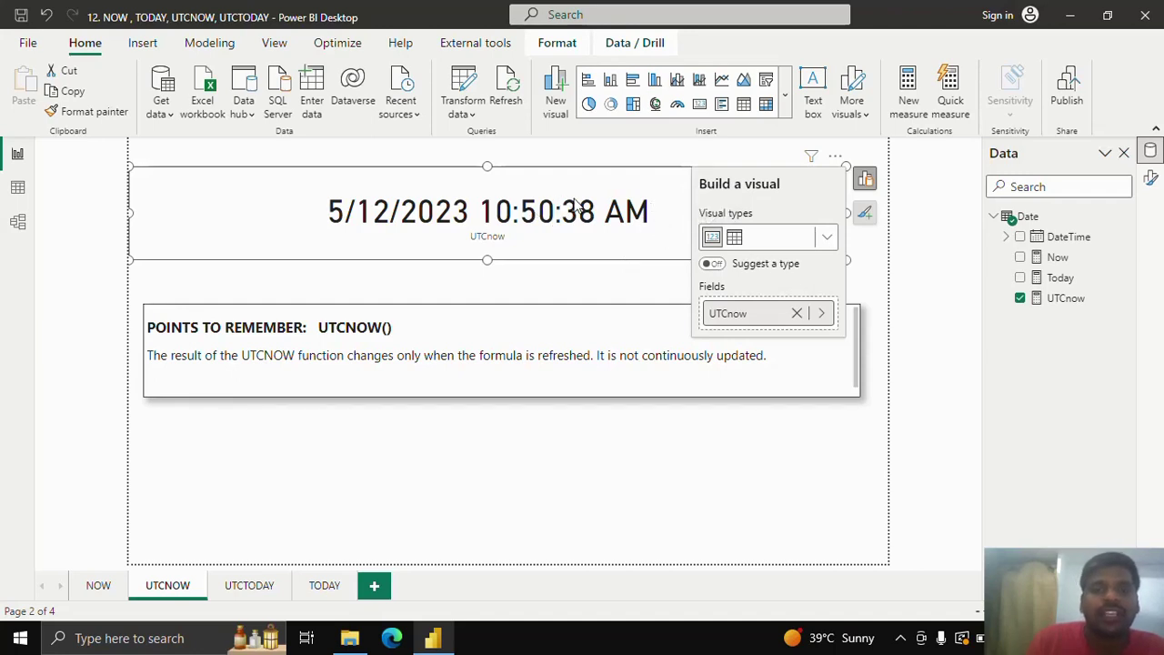
{"action": "left_click_drag", "start_coordinate": [850, 259], "coordinate": [519, 234]}
{"action": "left_click_drag", "start_coordinate": [450, 200], "coordinate": [467, 216]}
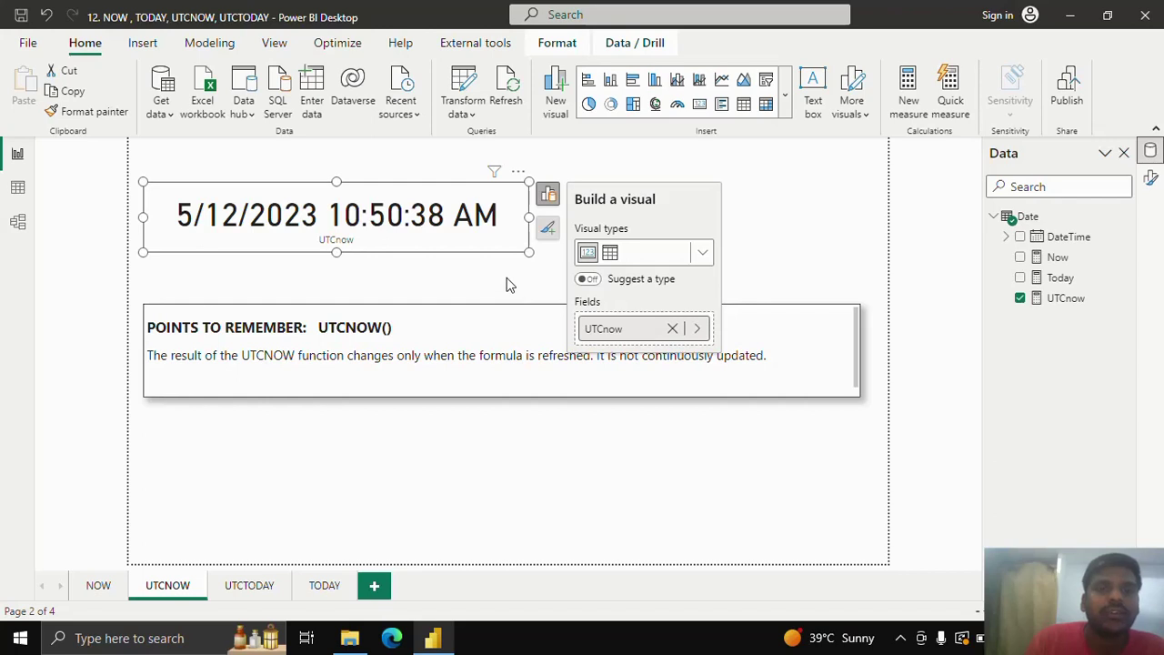
- Go to the UTCTODAY page, briefly checking the UTCNOW page on the way
{"action": "left_click", "coordinate": [244, 587]}
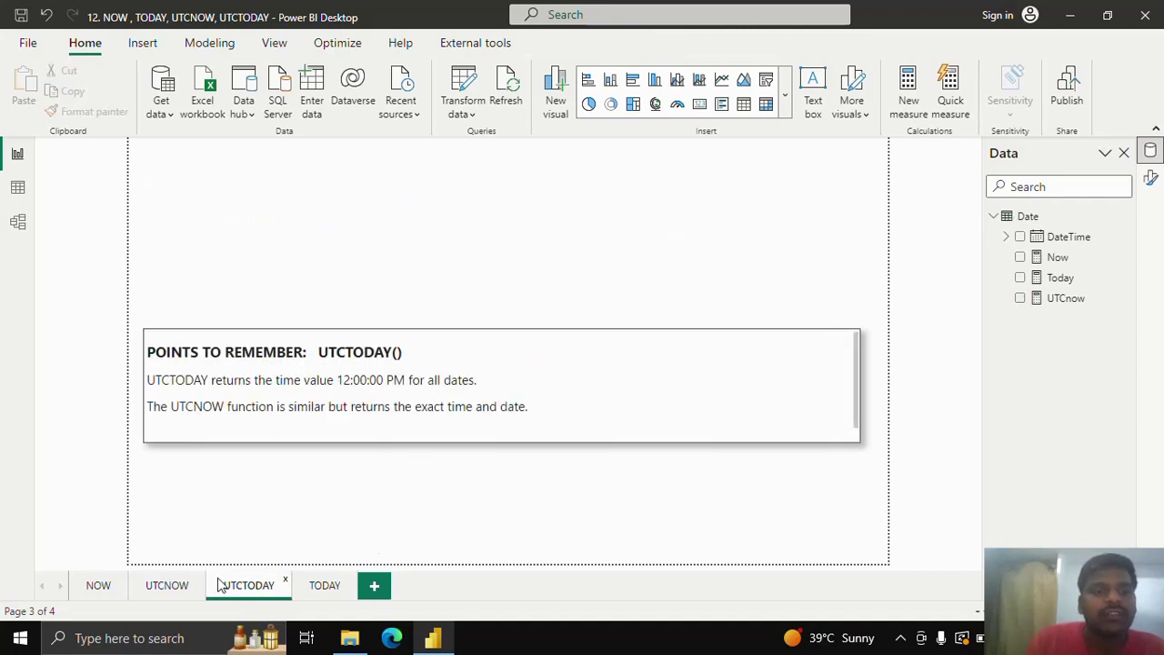
{"action": "left_click", "coordinate": [169, 587]}
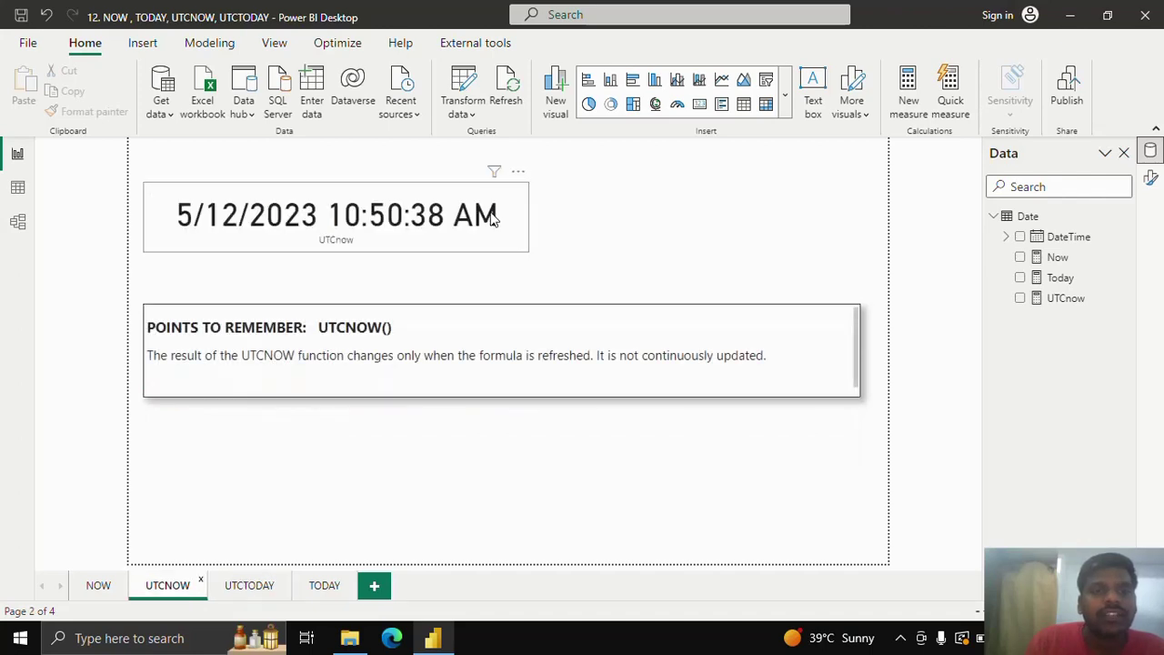
{"action": "left_click", "coordinate": [249, 585]}
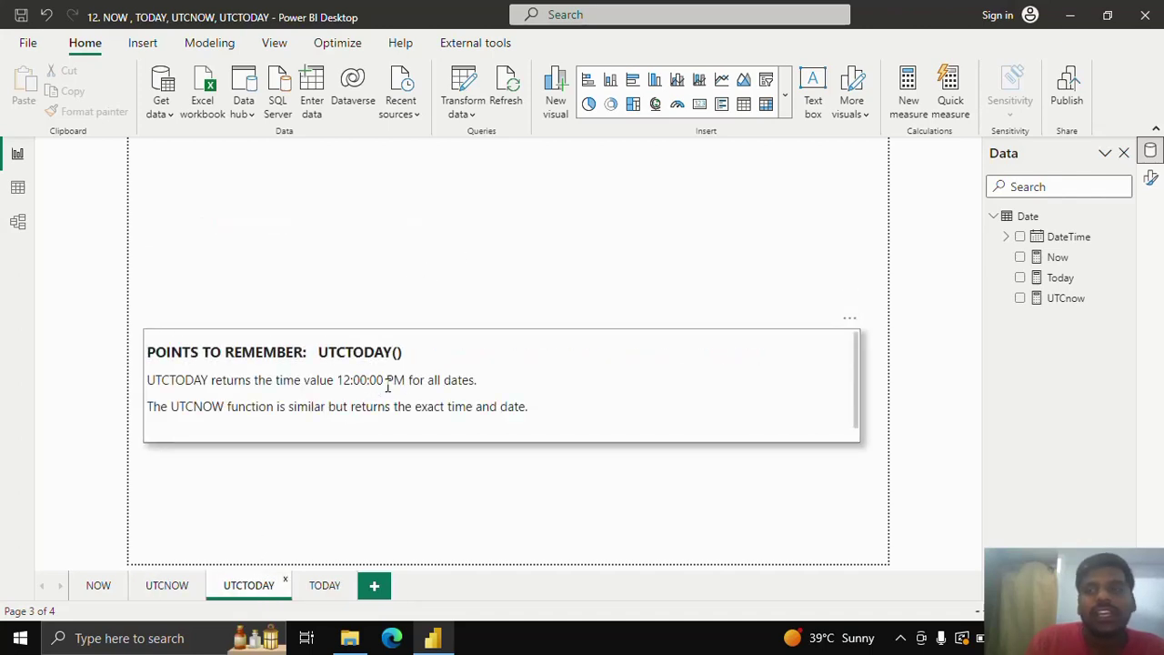
- Create the measure UTCTODAY = UTCTODAY() in the Date table using autocomplete
{"action": "left_click", "coordinate": [1128, 224]}
{"action": "left_click", "coordinate": [1128, 218]}
{"action": "left_click", "coordinate": [1008, 228]}
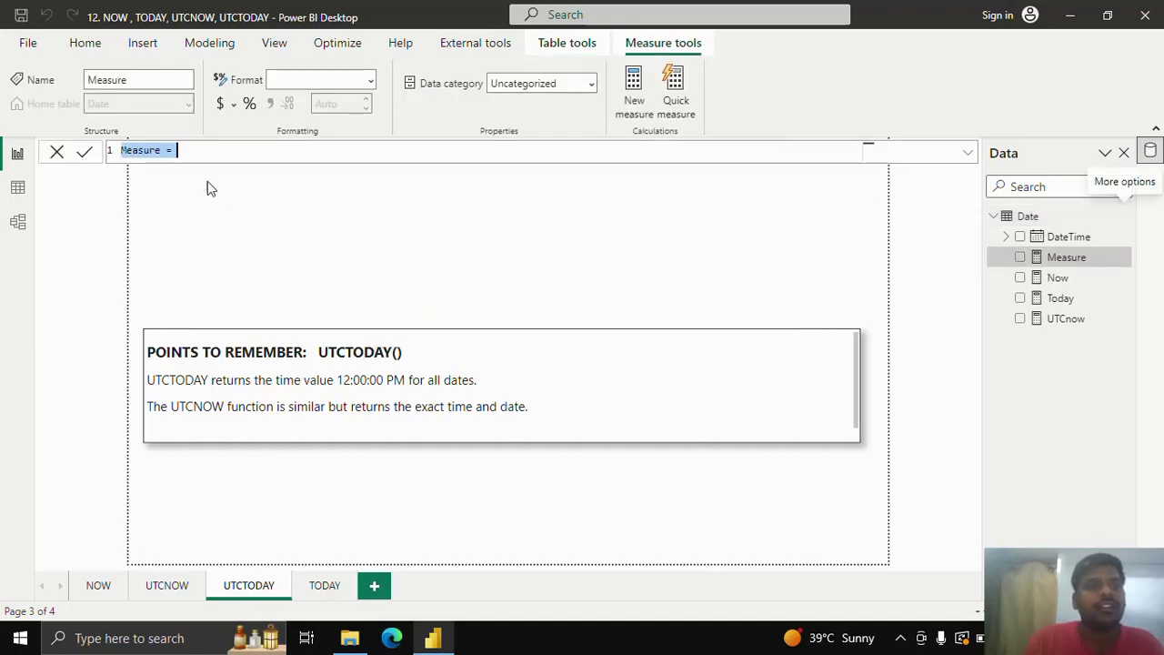
{"action": "type", "text": "UTCTOD"}
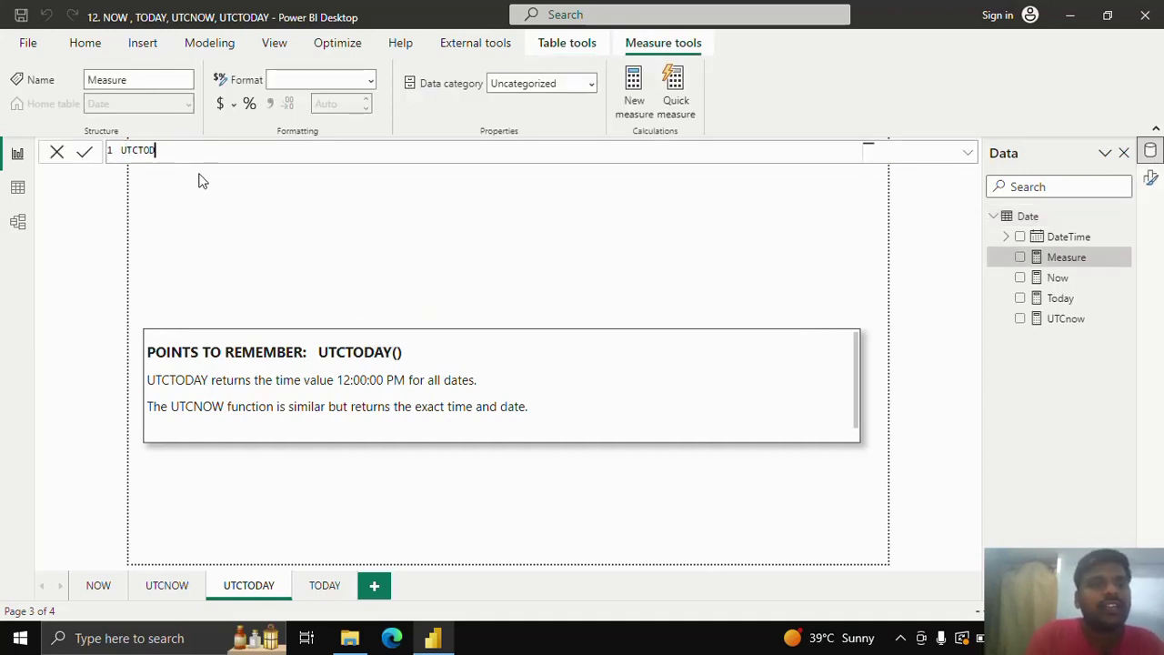
{"action": "type", "text": "AY =UTC"}
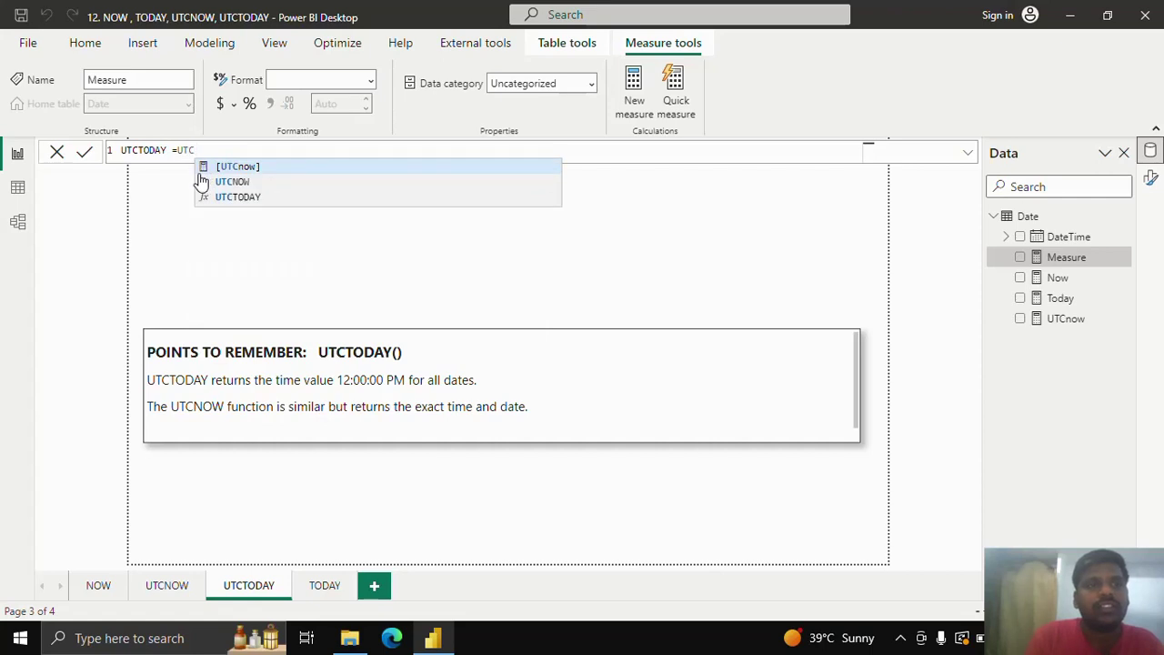
{"action": "key", "text": "Down"}
{"action": "key", "text": "Down"}
{"action": "key", "text": "Tab"}
{"action": "type", "text": ")"}
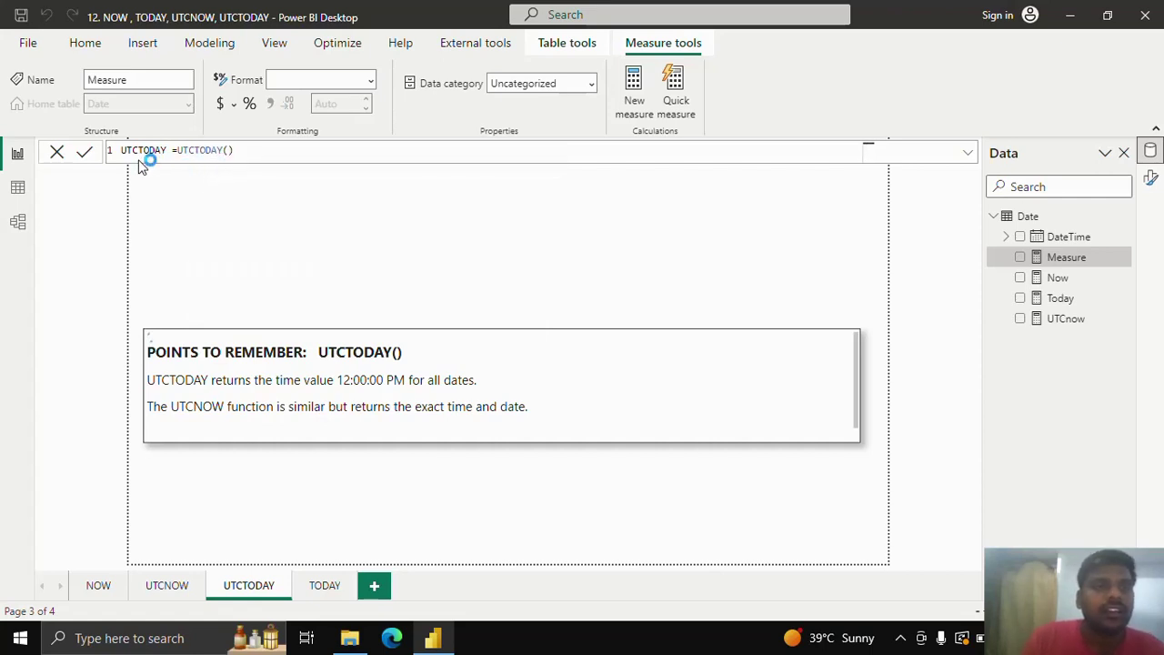
{"action": "key", "text": "Return"}
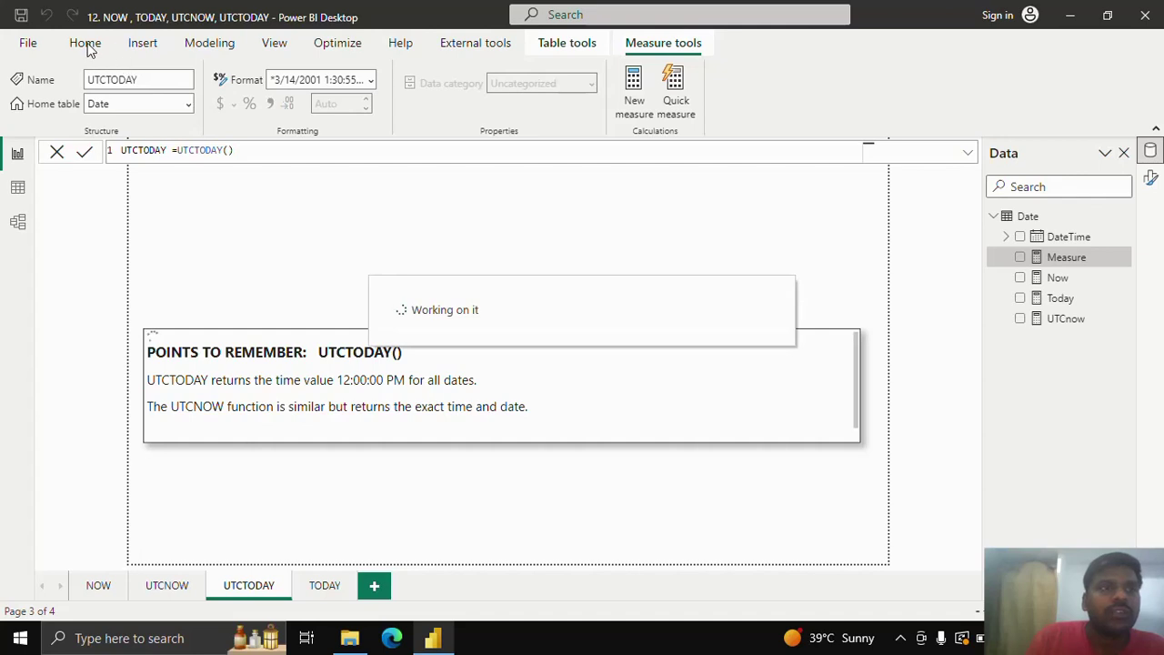
{"action": "left_click", "coordinate": [86, 42]}
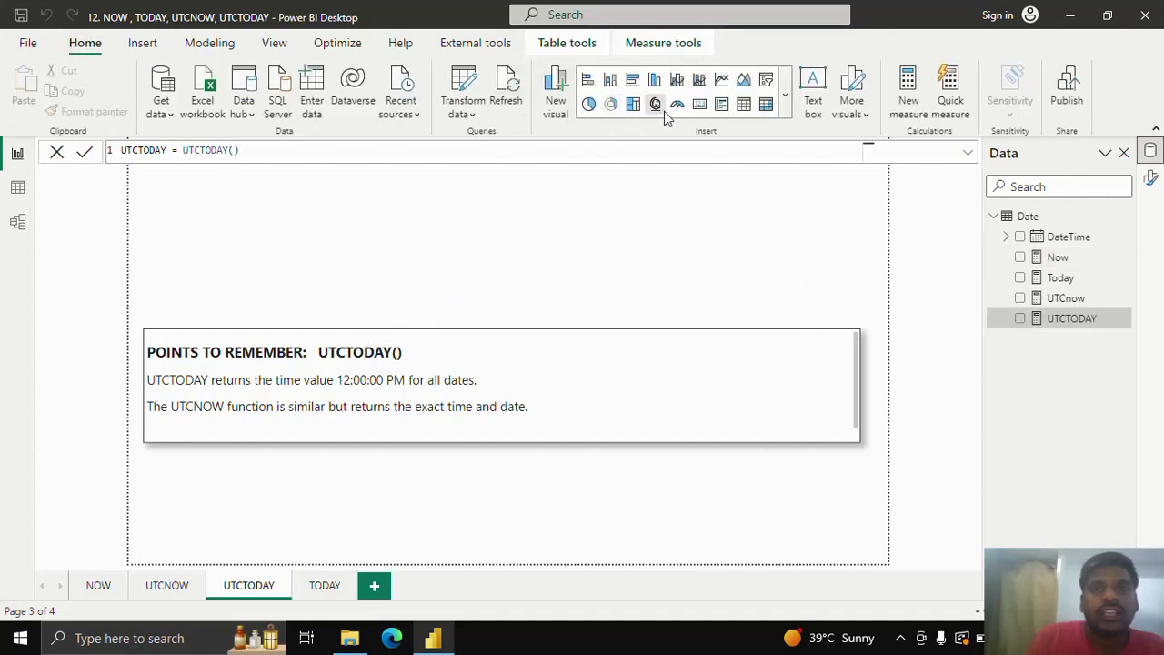
- Add a compact UTCTODAY card above the notes, then switch to Data view
{"action": "left_click", "coordinate": [700, 108]}
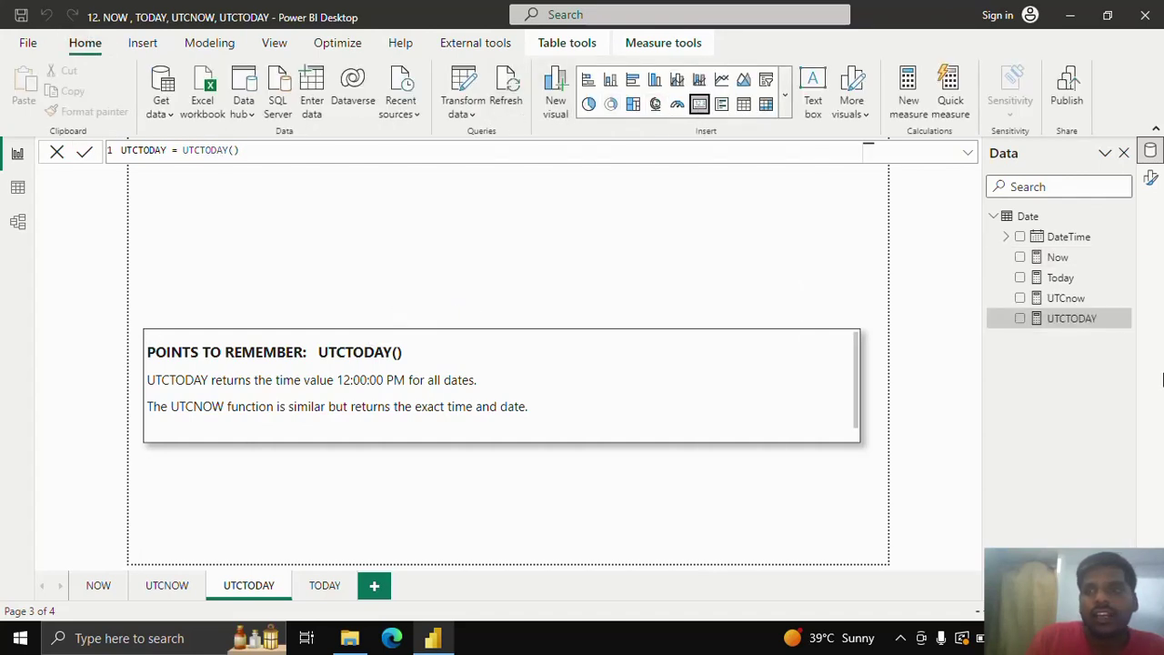
{"action": "left_click", "coordinate": [1020, 319]}
{"action": "left_click_drag", "start_coordinate": [571, 224], "coordinate": [556, 223]}
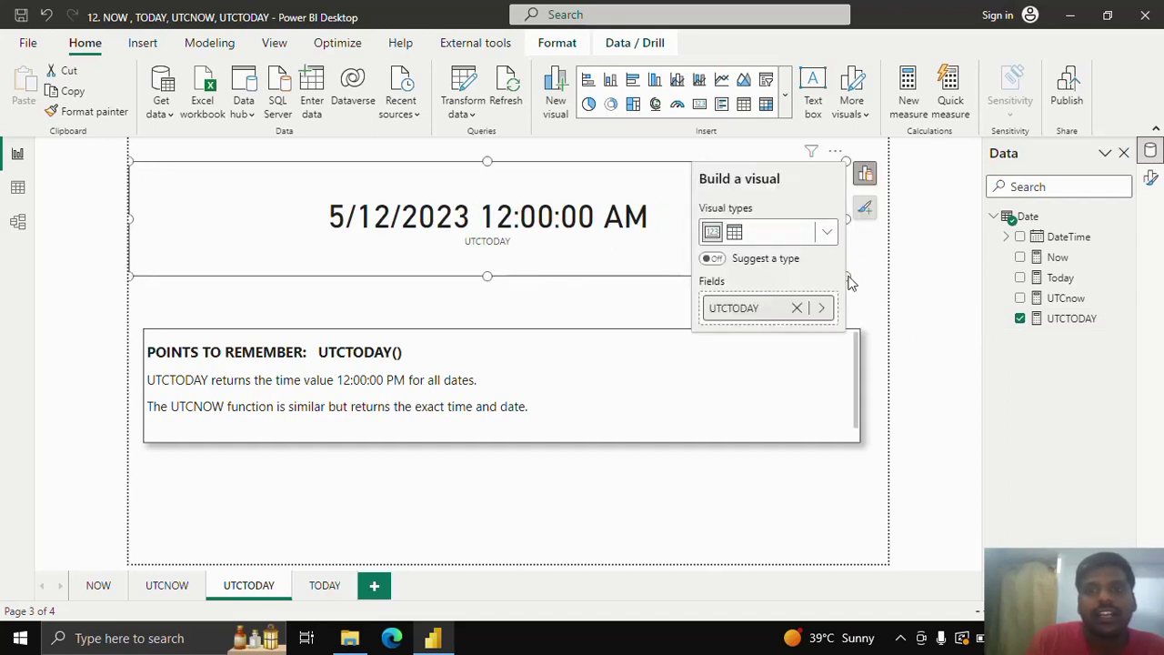
{"action": "left_click_drag", "start_coordinate": [846, 277], "coordinate": [521, 258]}
{"action": "mouse_move", "coordinate": [395, 178]}
{"action": "left_mouse_down"}
{"action": "mouse_move", "coordinate": [442, 181]}
{"action": "mouse_move", "coordinate": [405, 186]}
{"action": "left_mouse_up"}
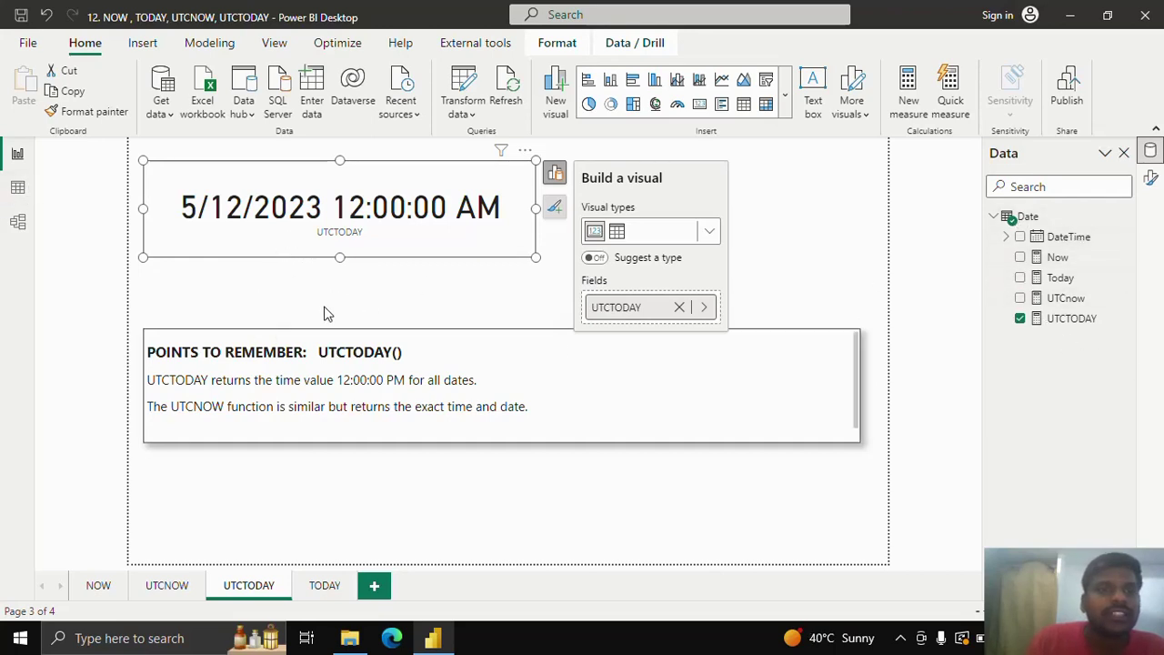
{"action": "left_click", "coordinate": [18, 189]}
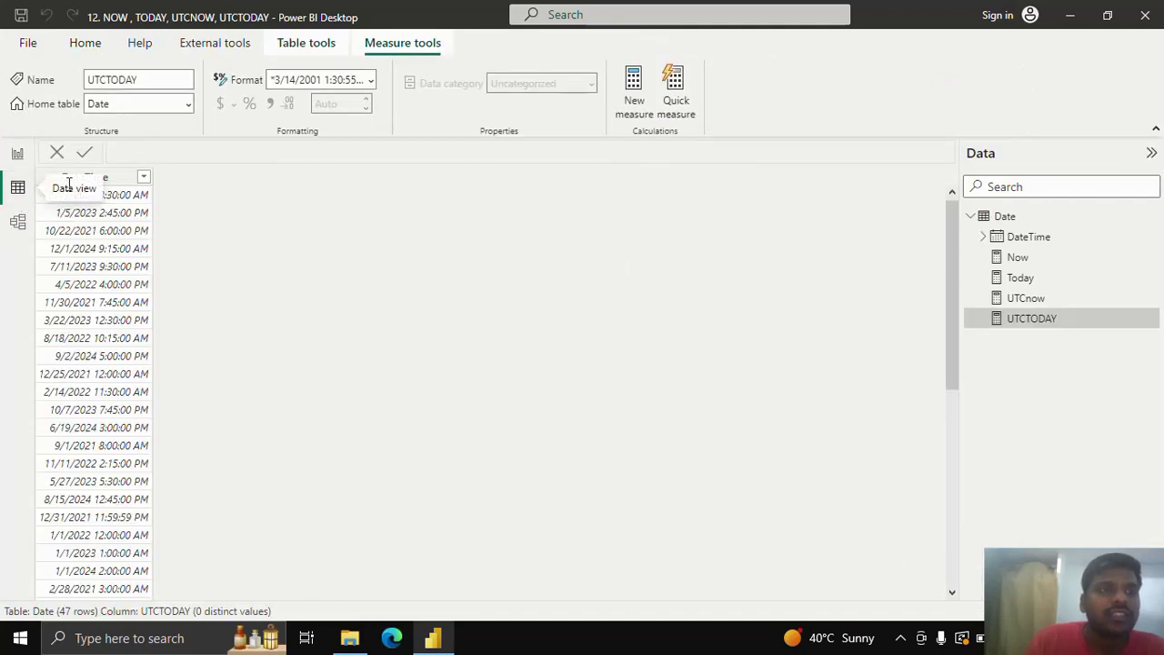
- Add the calculated column Now1 = NOW()+5 to the Date table
{"action": "left_click", "coordinate": [1029, 233]}
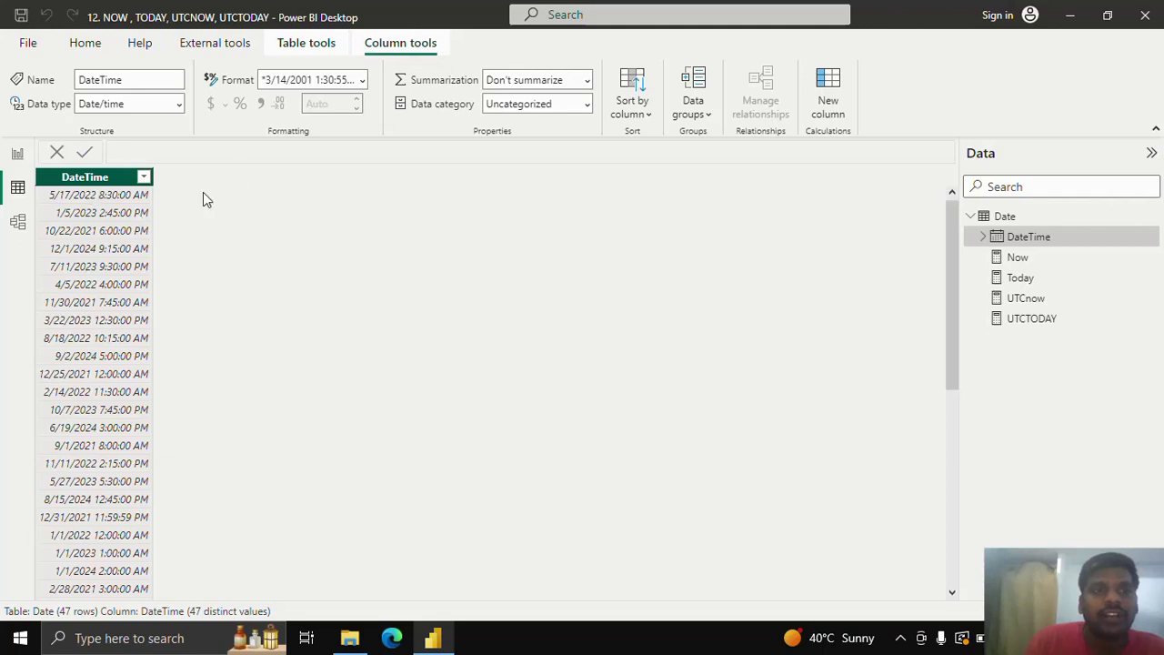
{"action": "left_click", "coordinate": [831, 105]}
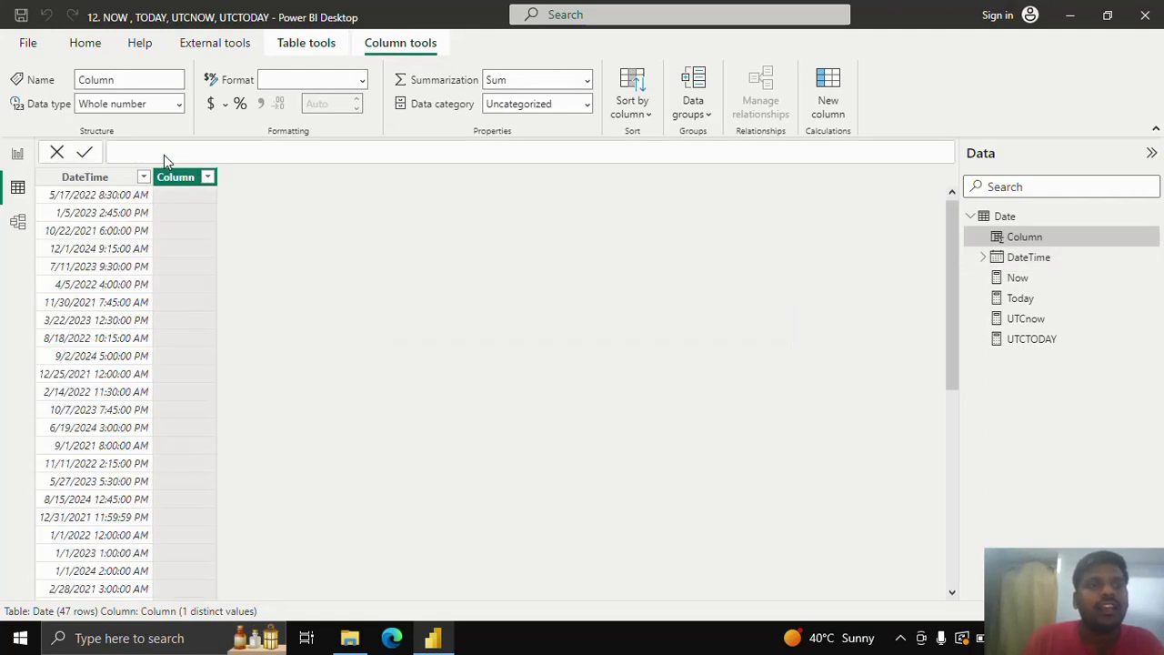
{"action": "key", "text": "ctrl+a"}
{"action": "type", "text": "No"}
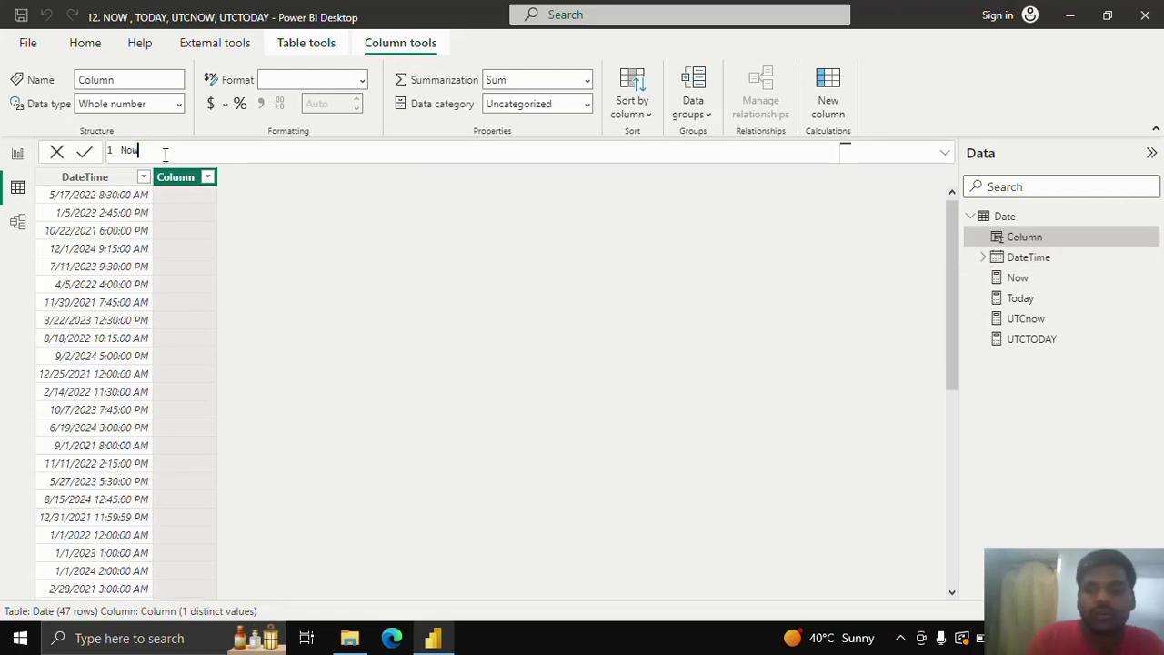
{"action": "type", "text": "w1 = now"}
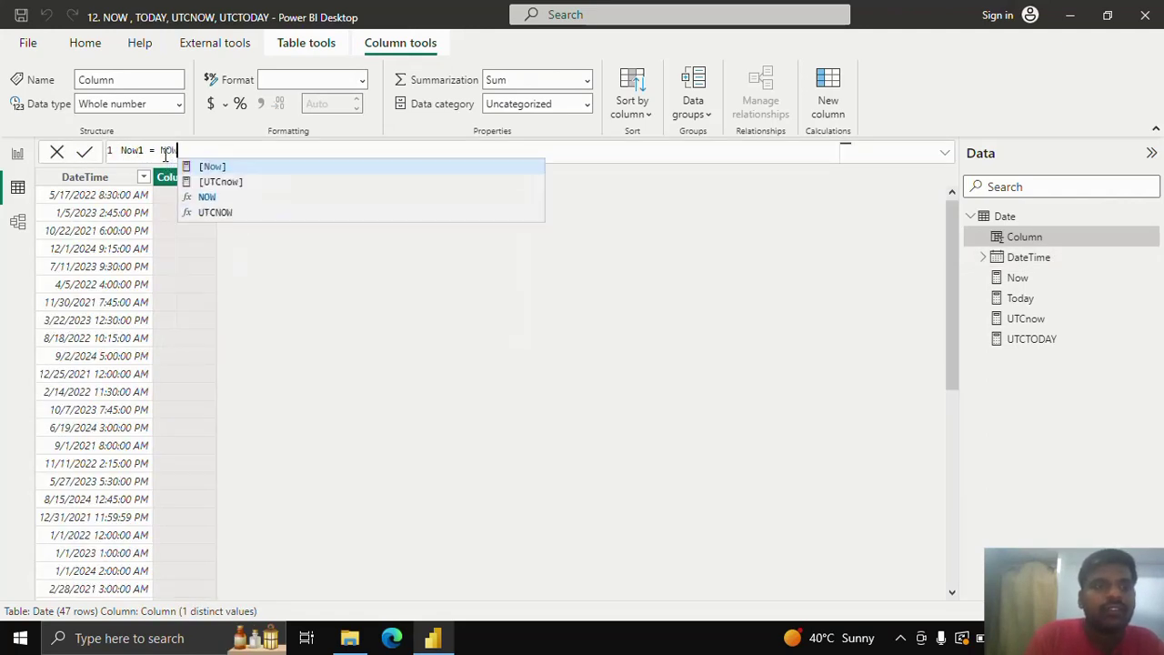
{"action": "type", "text": "()"}
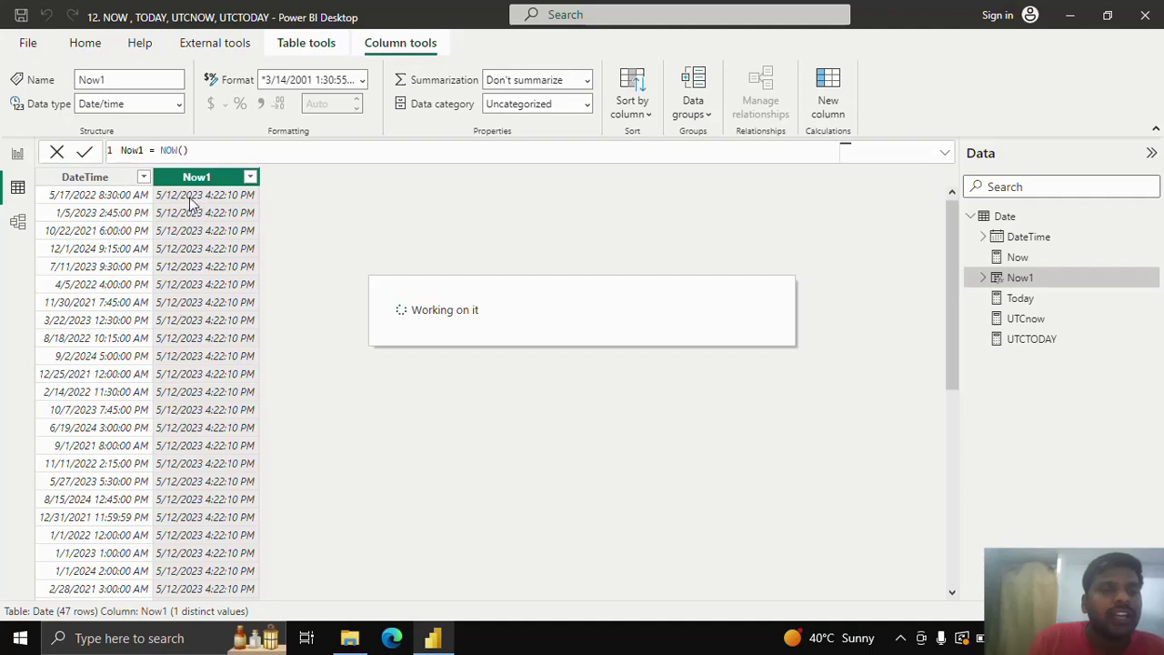
{"action": "left_click", "coordinate": [204, 149]}
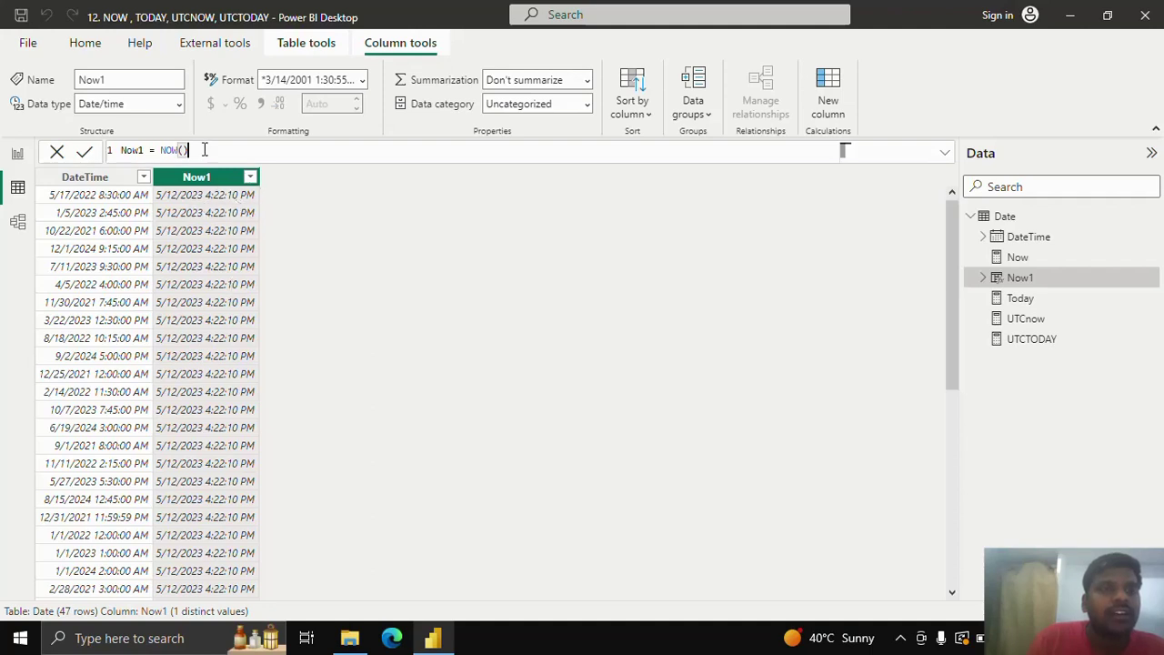
{"action": "type", "text": "+5"}
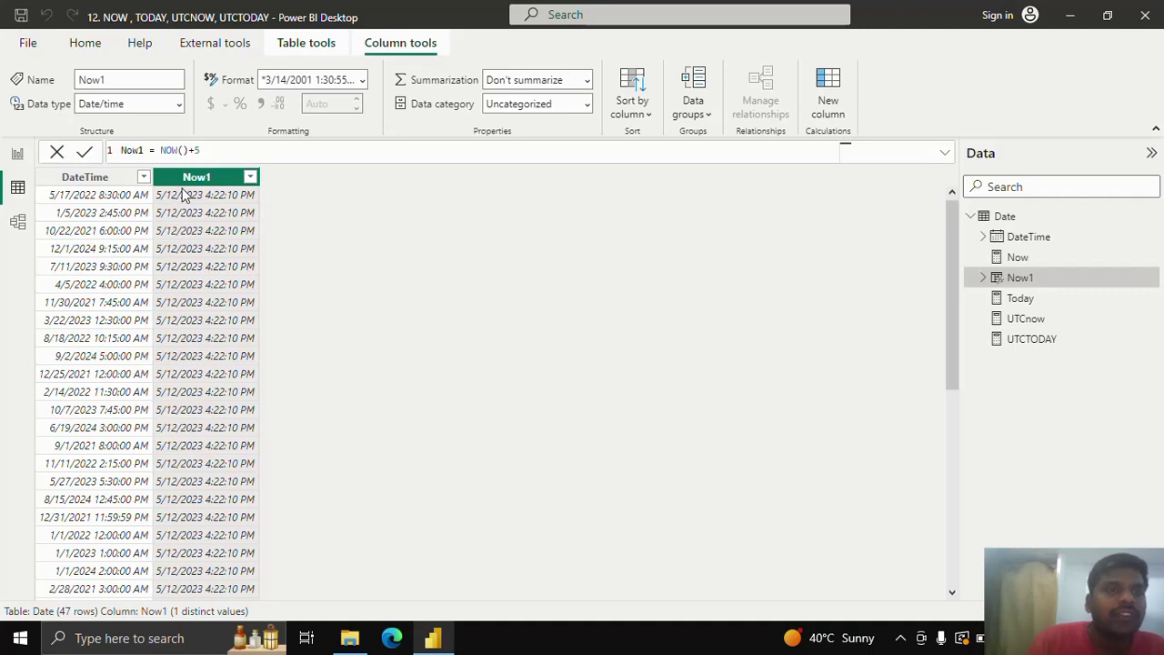
{"action": "key", "text": "Return"}
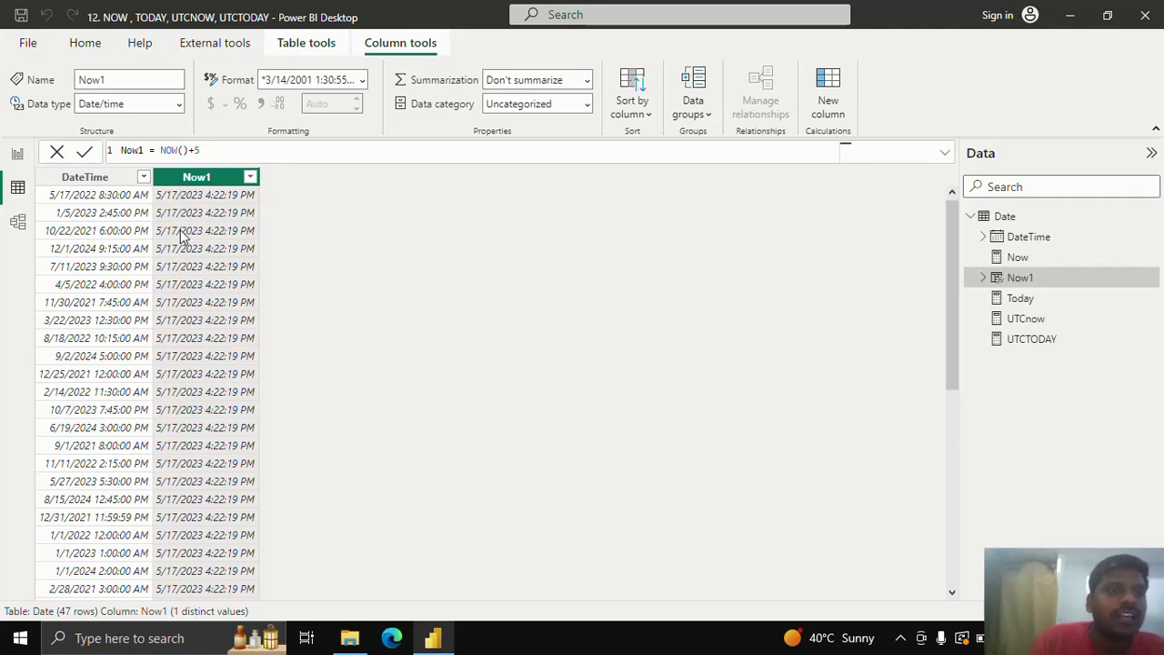
- Create a today1 column defined as TODAY(), then revise it to TODAY()+3
{"action": "left_click", "coordinate": [833, 103]}
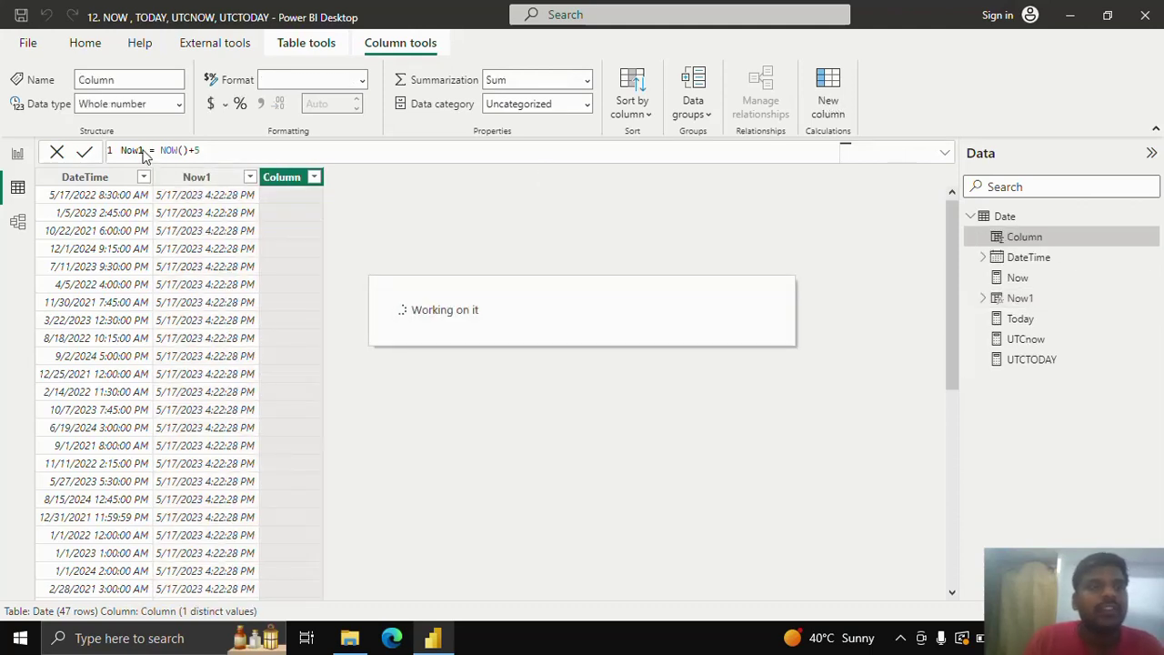
{"action": "type", "text": "toda"}
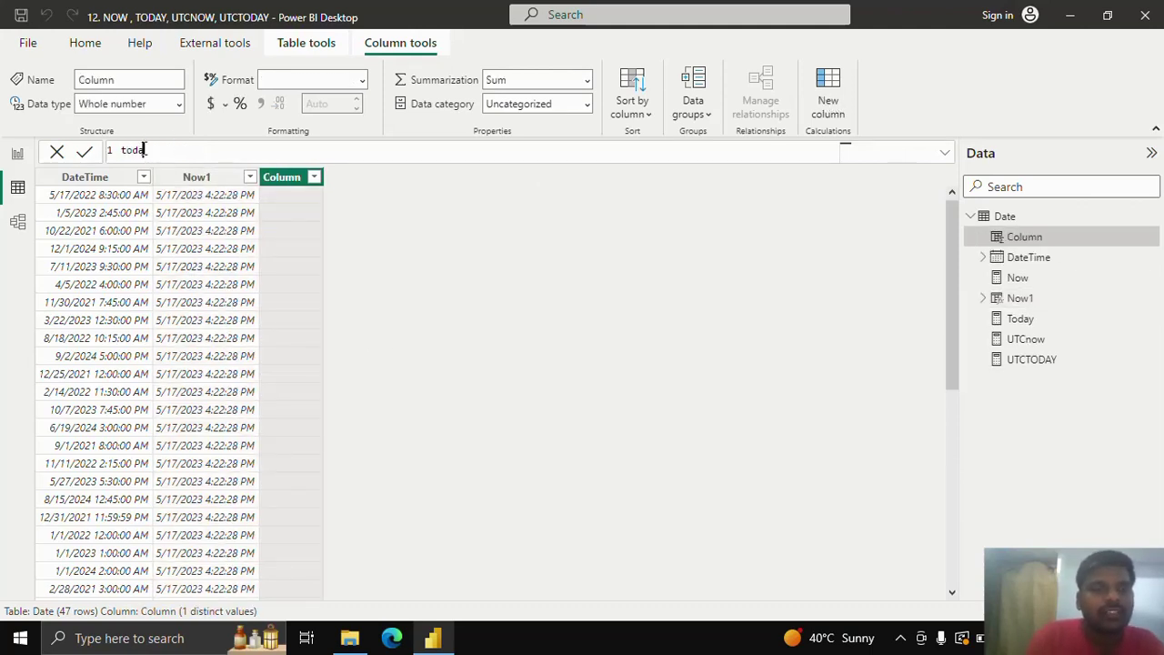
{"action": "type", "text": "y1 = "}
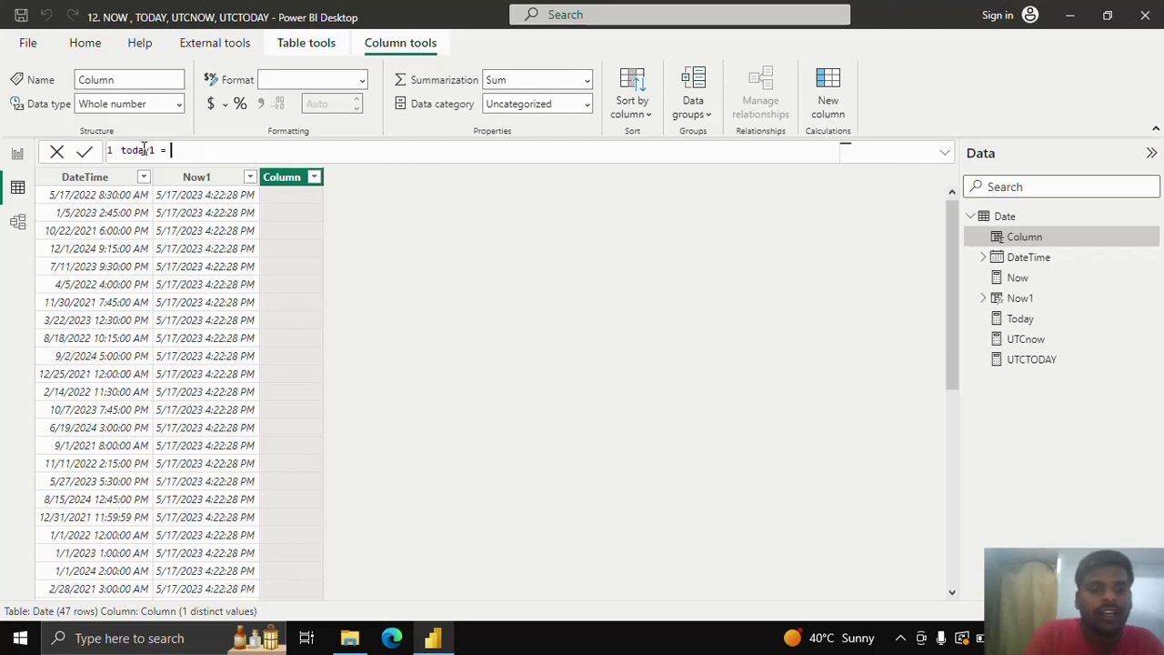
{"action": "type", "text": "Today"}
{"action": "key", "text": "Down"}
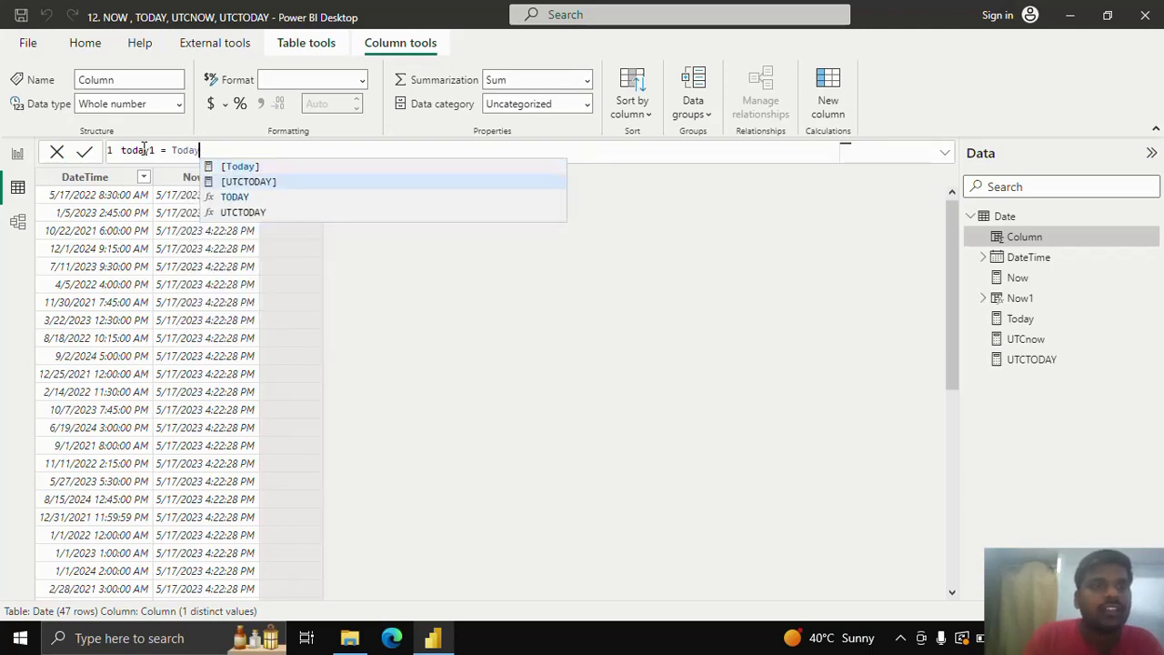
{"action": "key", "text": "Down"}
{"action": "key", "text": "Tab"}
{"action": "type", "text": ")"}
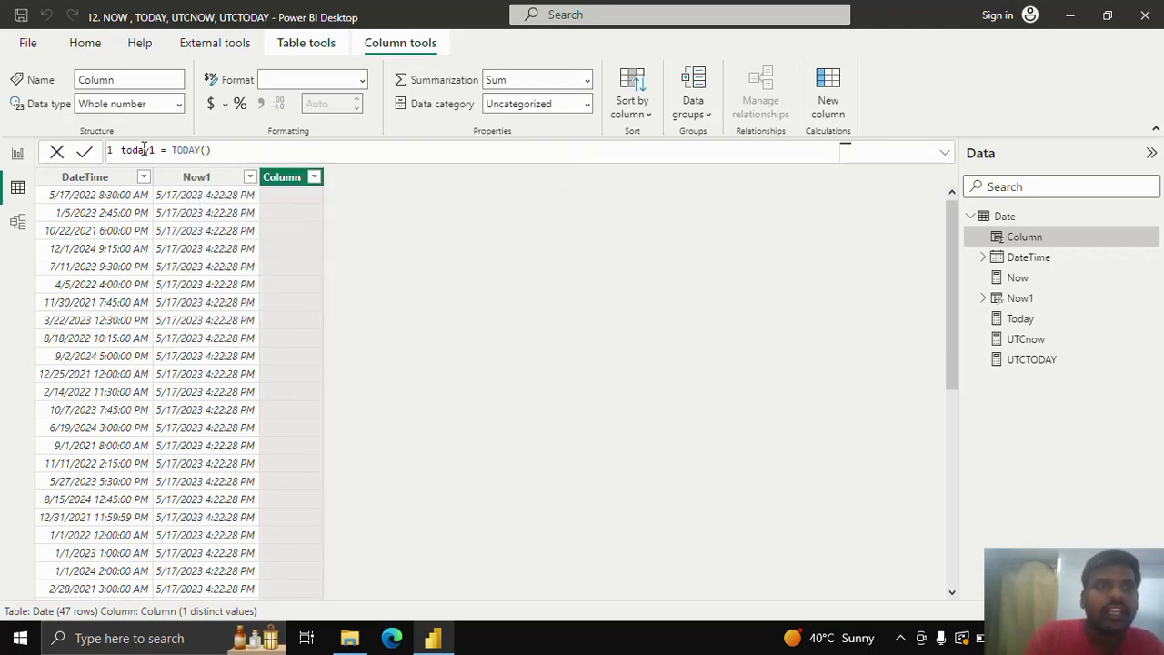
{"action": "key", "text": "Return"}
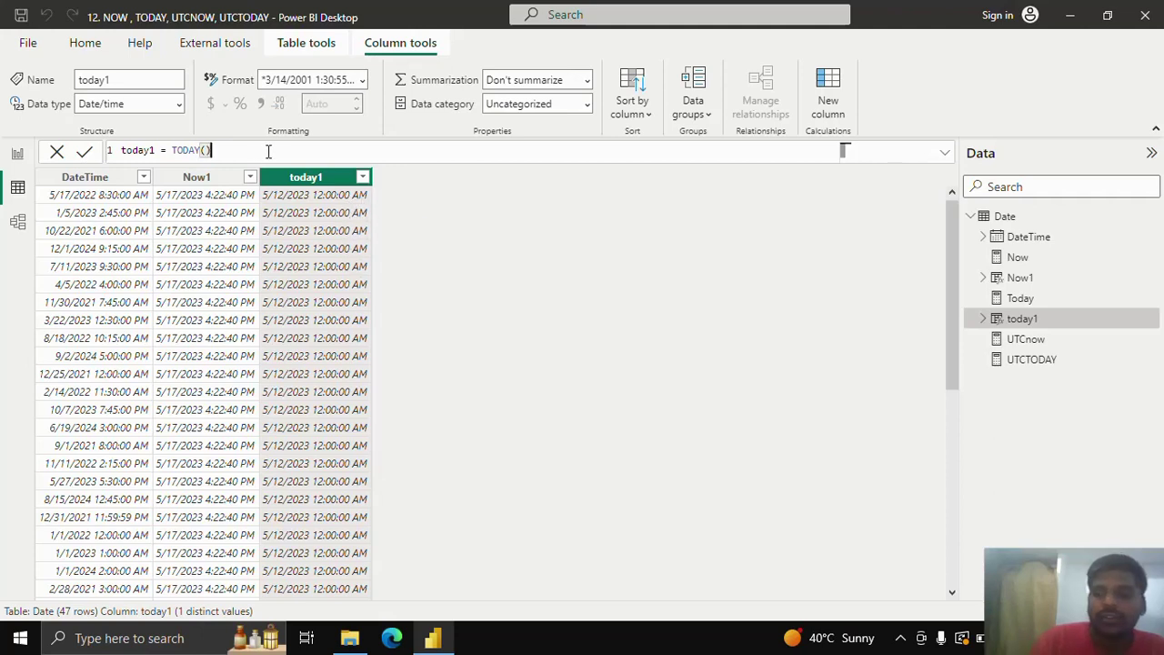
{"action": "type", "text": "+3"}
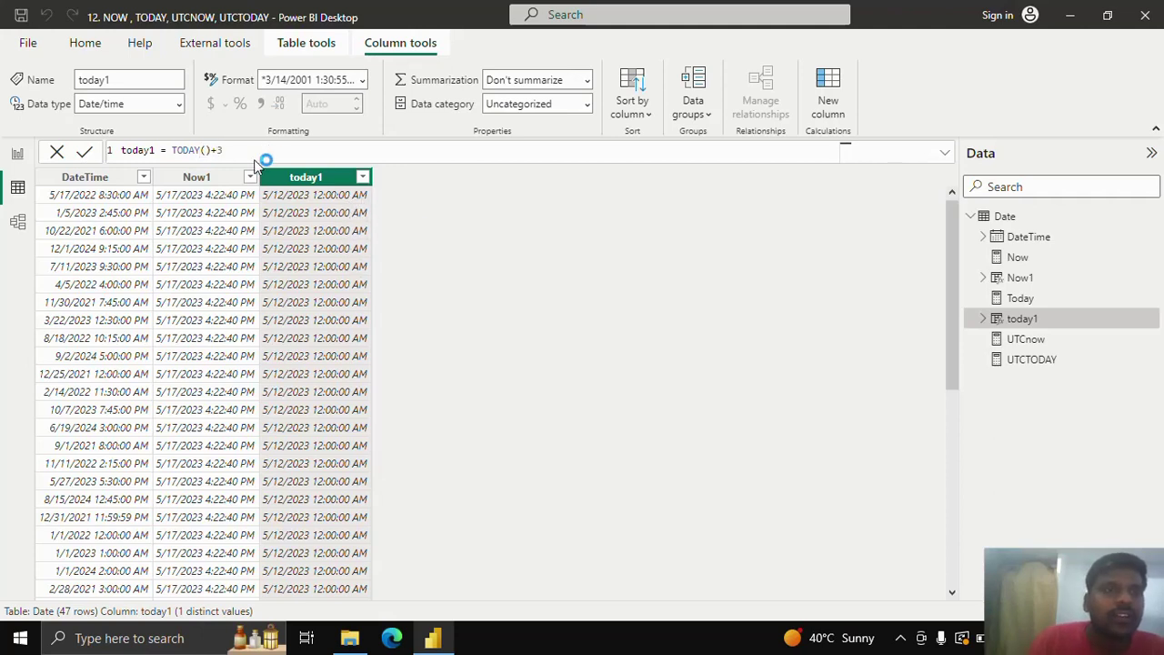
{"action": "key", "text": "Return"}
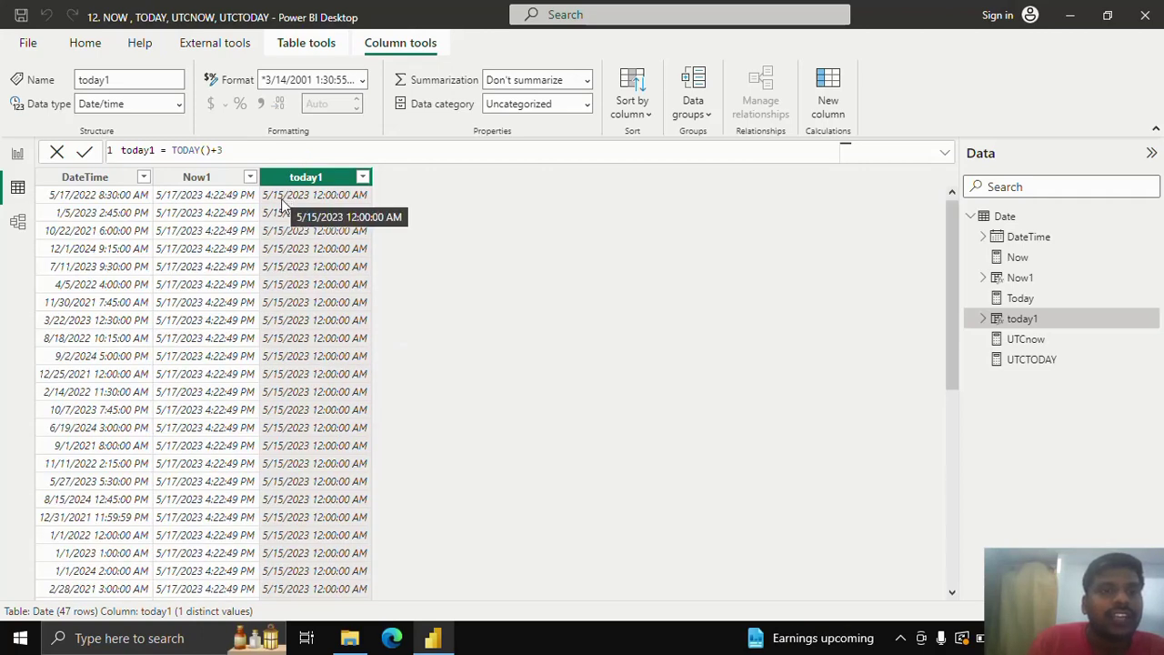
- Create the utcnow1 column with the formula UTCNOW() in the Date table
{"action": "left_click", "coordinate": [828, 107]}
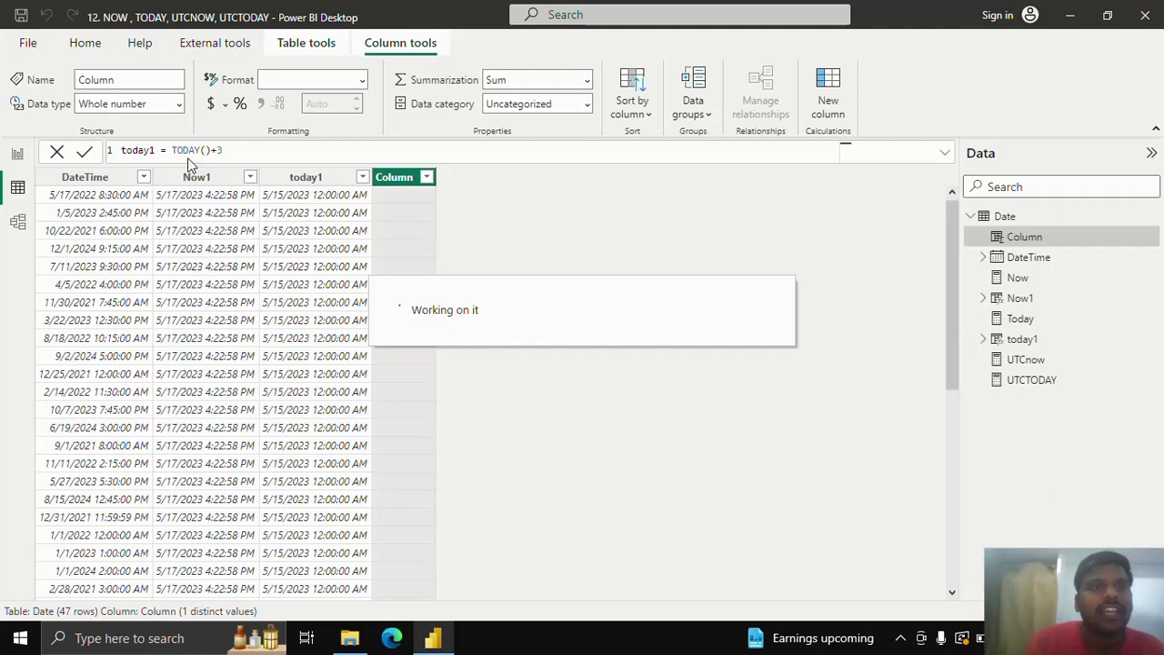
{"action": "type", "text": "u"}
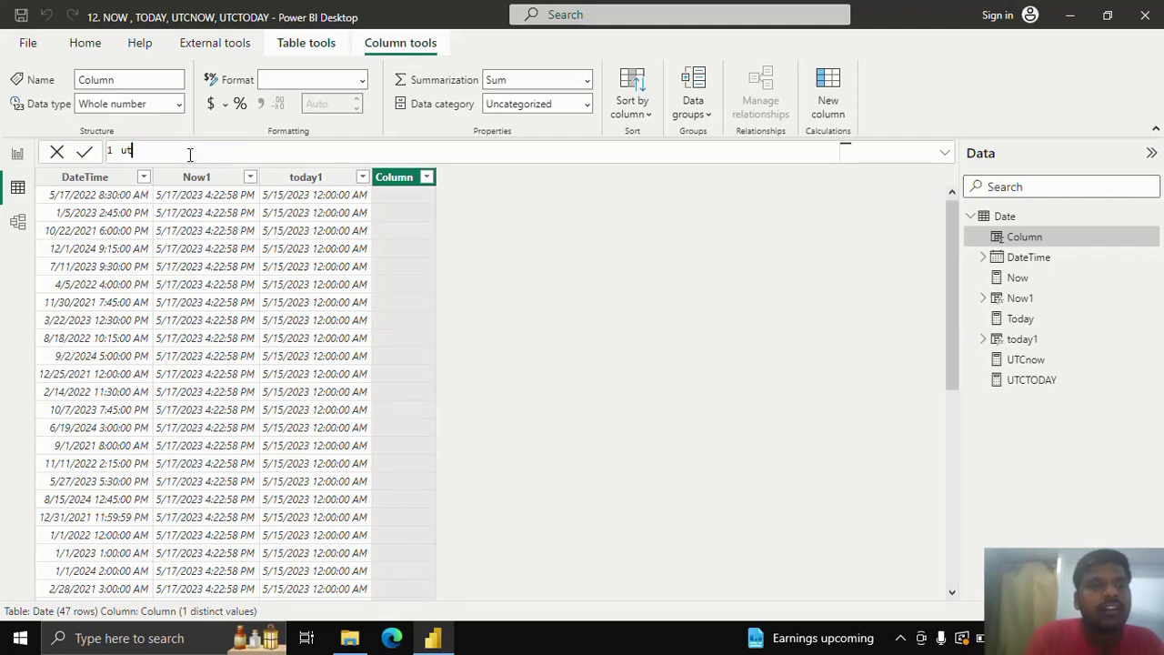
{"action": "type", "text": "tcnow"}
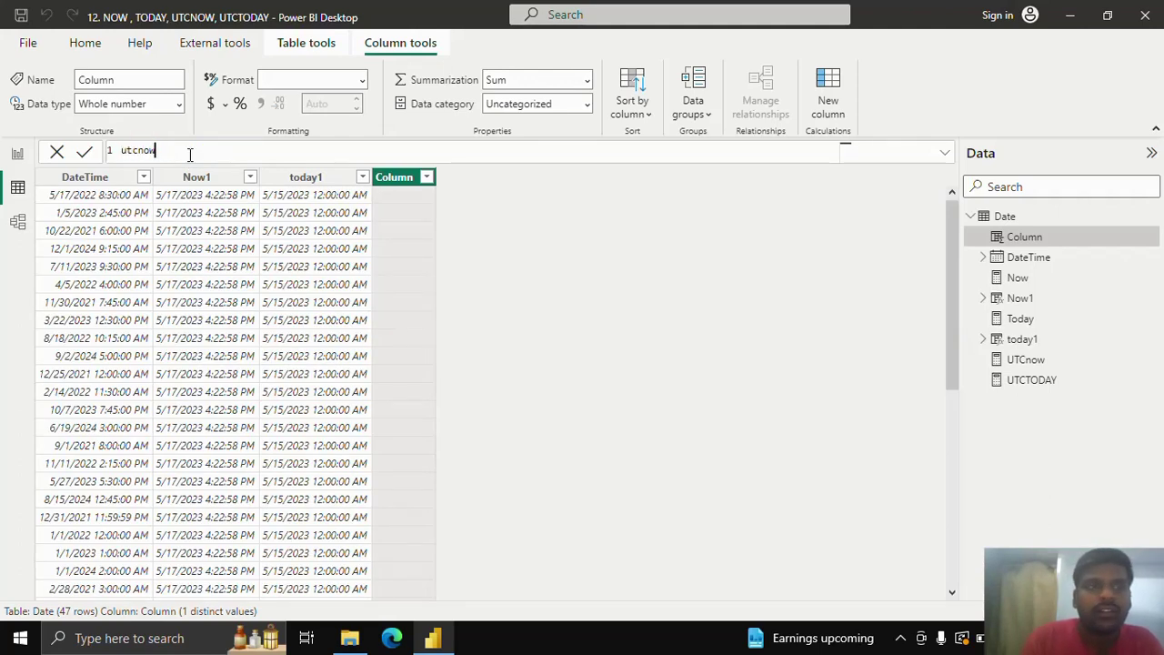
{"action": "type", "text": "1  = UTC"}
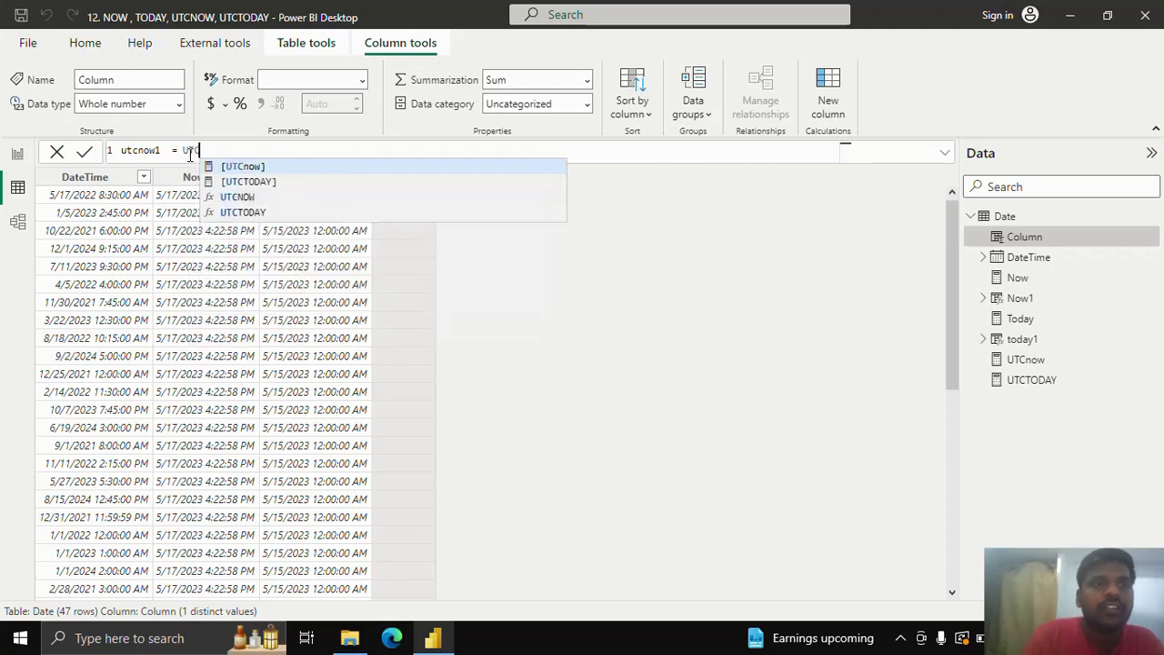
{"action": "type", "text": "NOW()"}
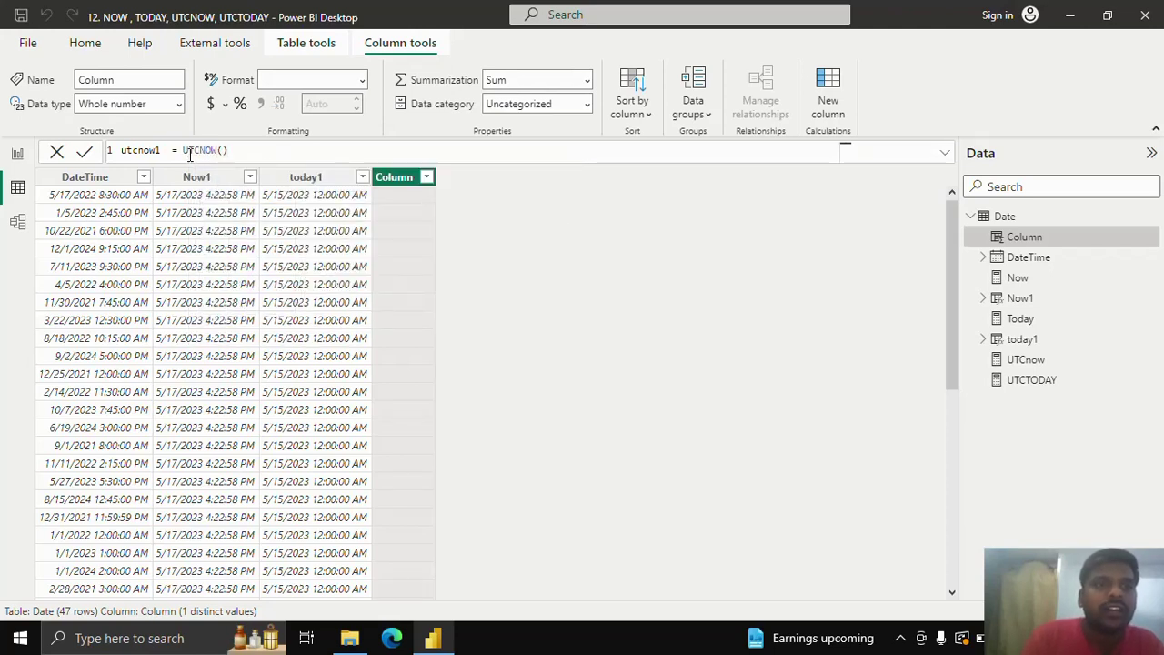
{"action": "key", "text": "Return"}
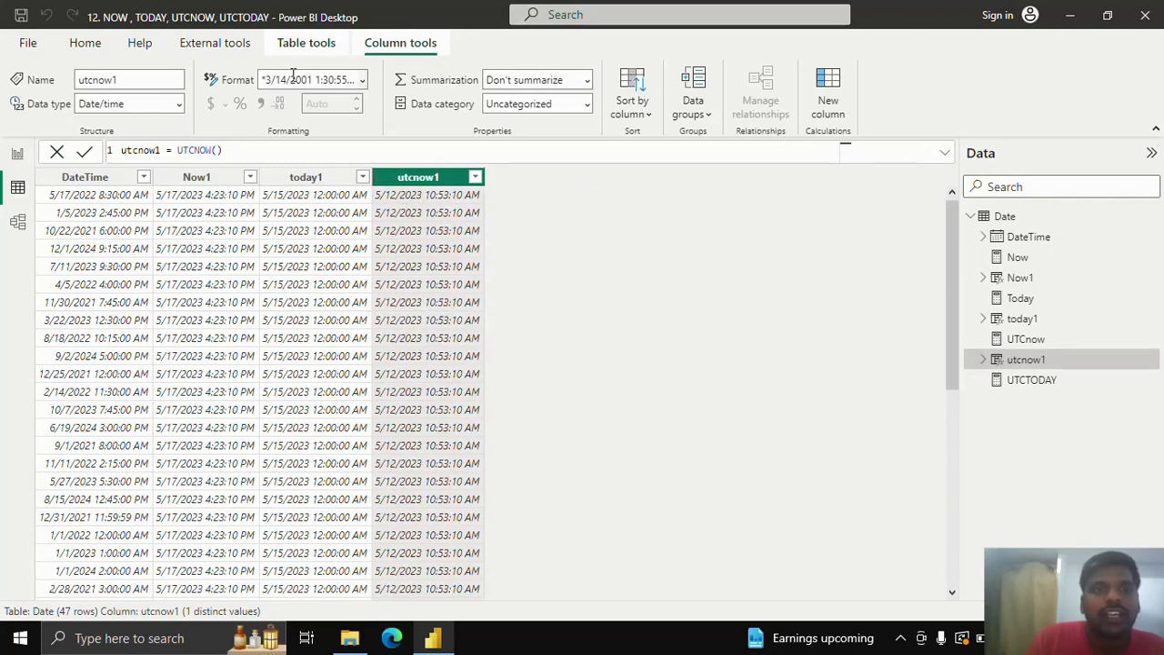
{"action": "left_click", "coordinate": [84, 43]}
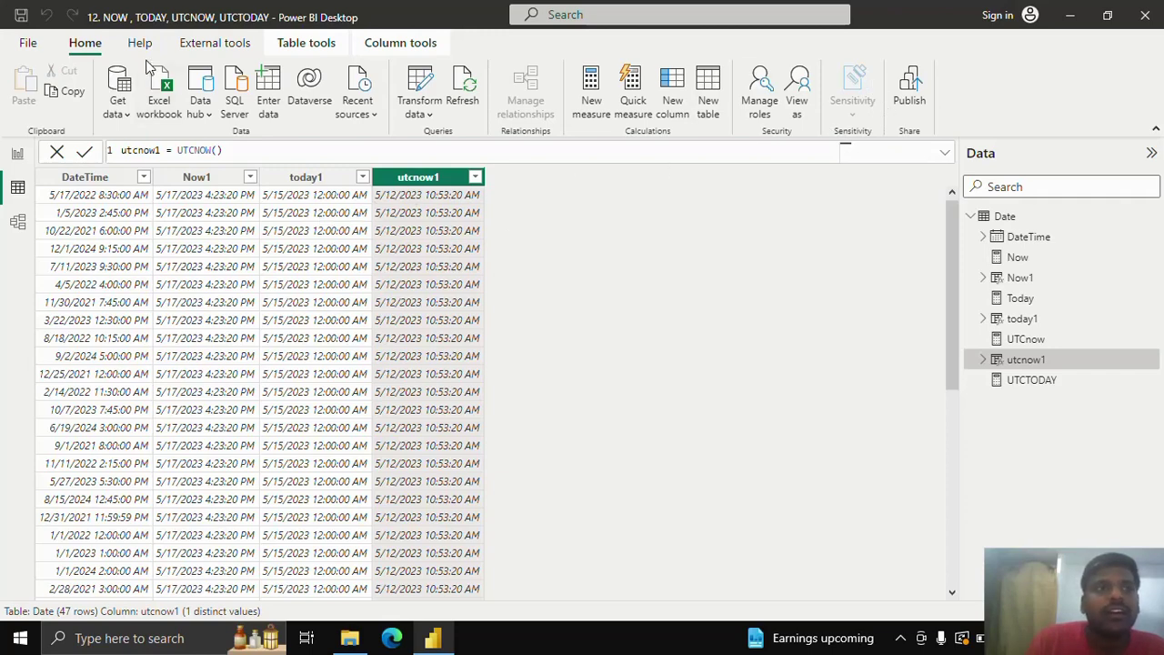
{"action": "left_click", "coordinate": [403, 45]}
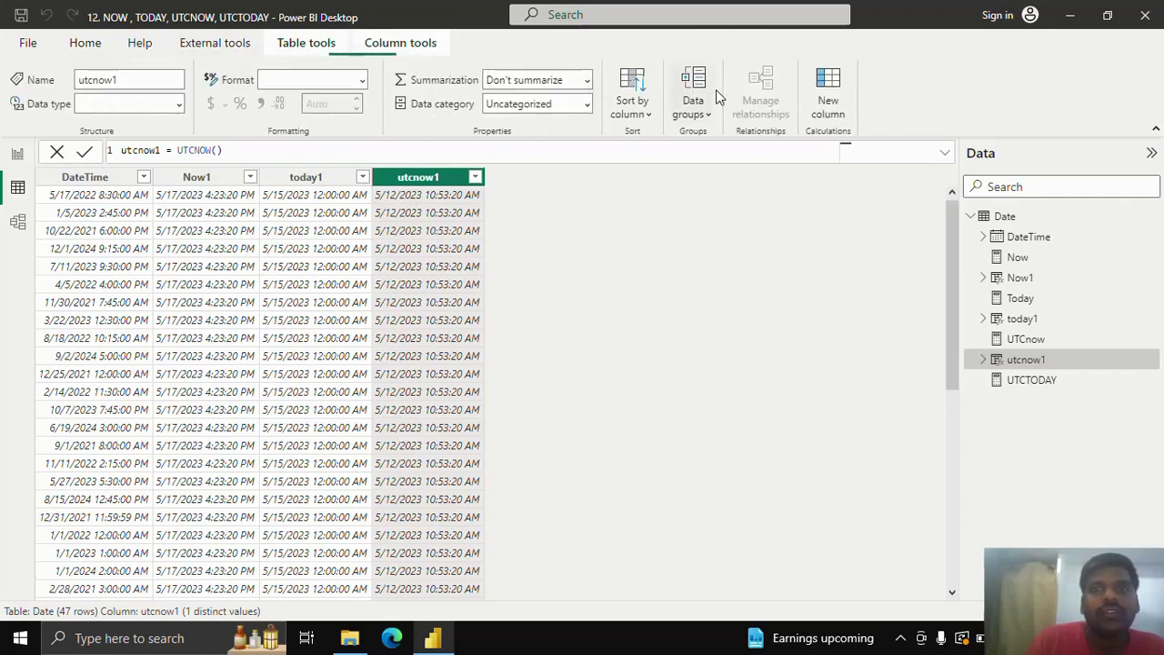
- Create the UTCtoday1 column with the formula UTCTODAY() in the Date table
{"action": "left_click", "coordinate": [825, 106]}
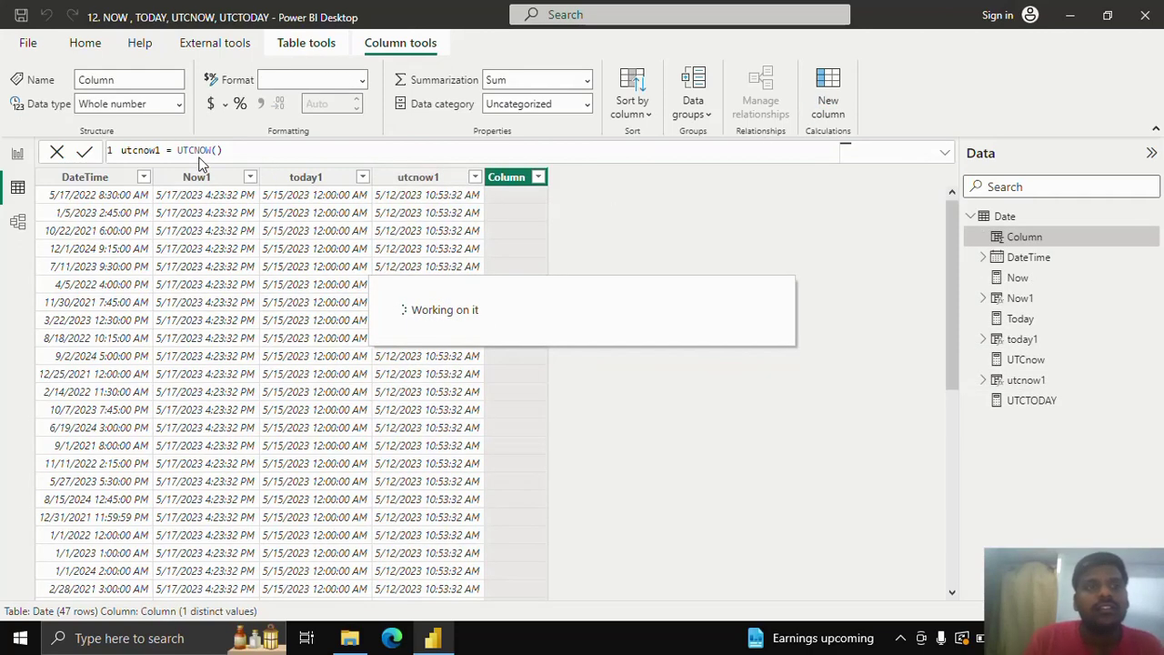
{"action": "type", "text": "UTCtoday"}
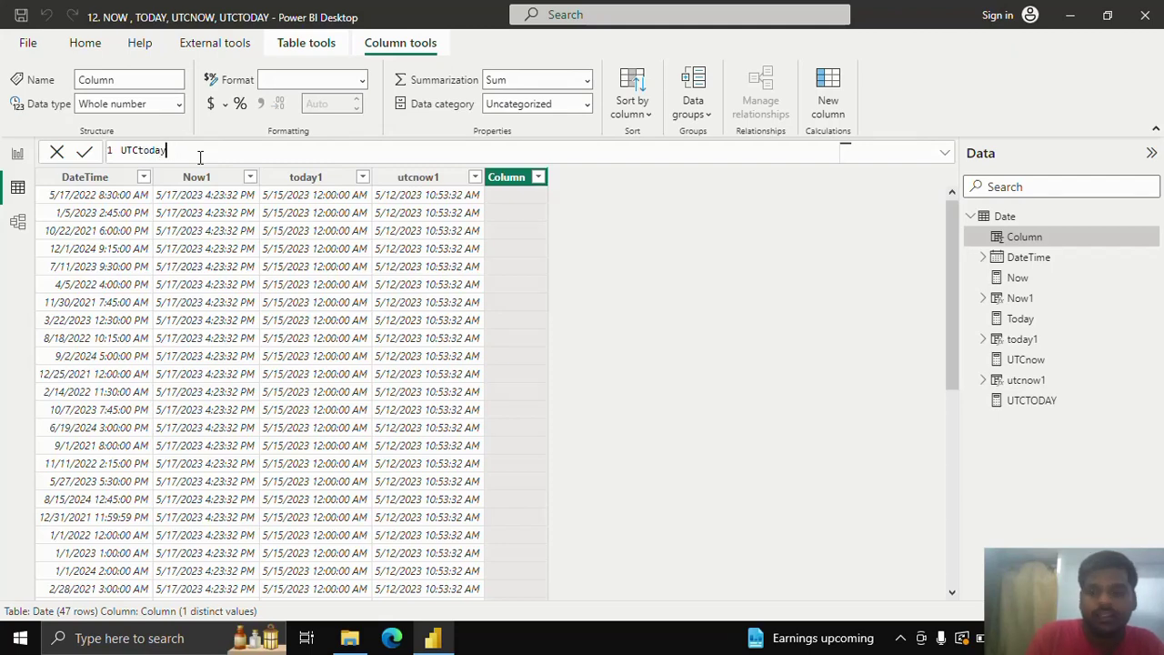
{"action": "type", "text": "1 = UT"}
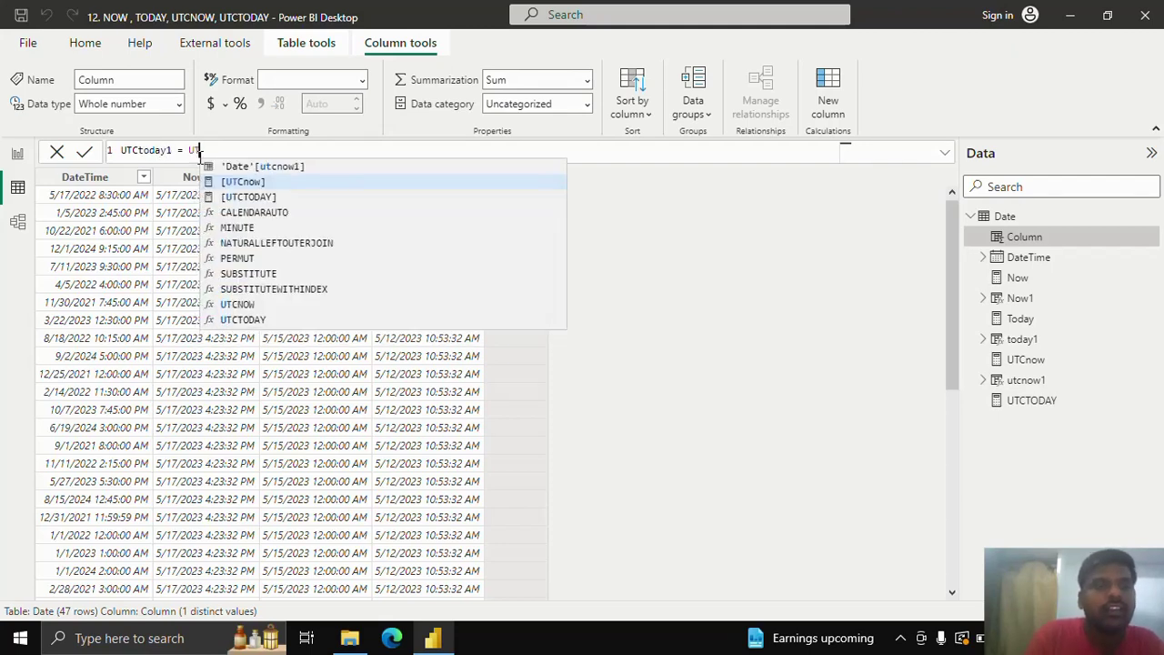
{"action": "type", "text": "CTODAY()"}
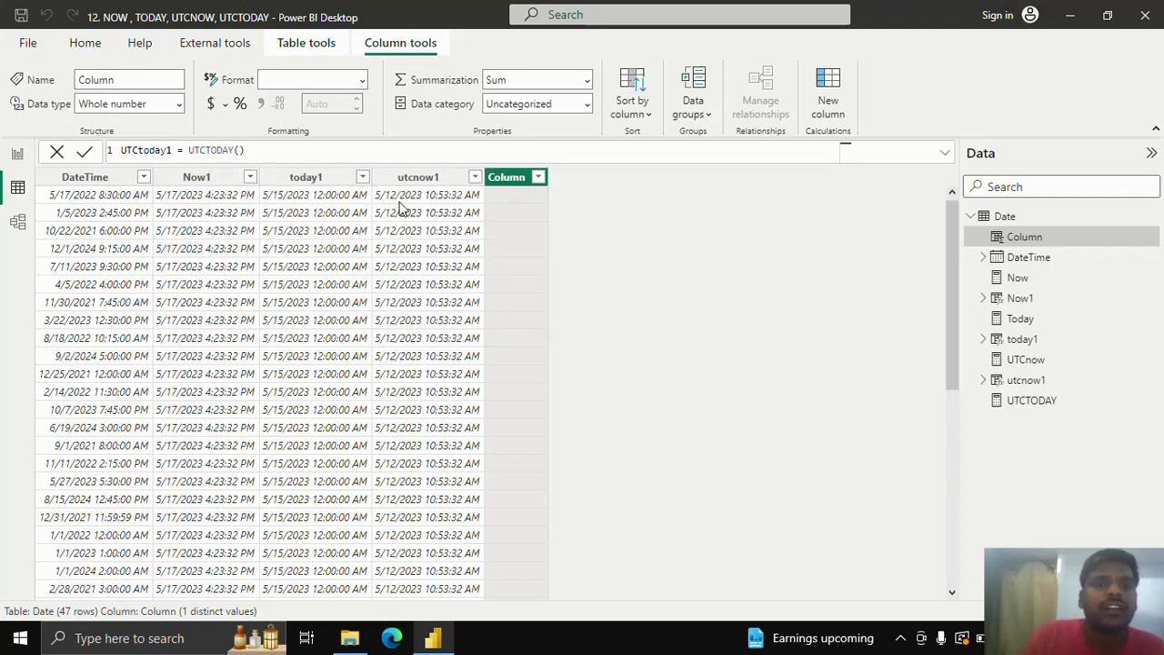
{"action": "key", "text": "Return"}
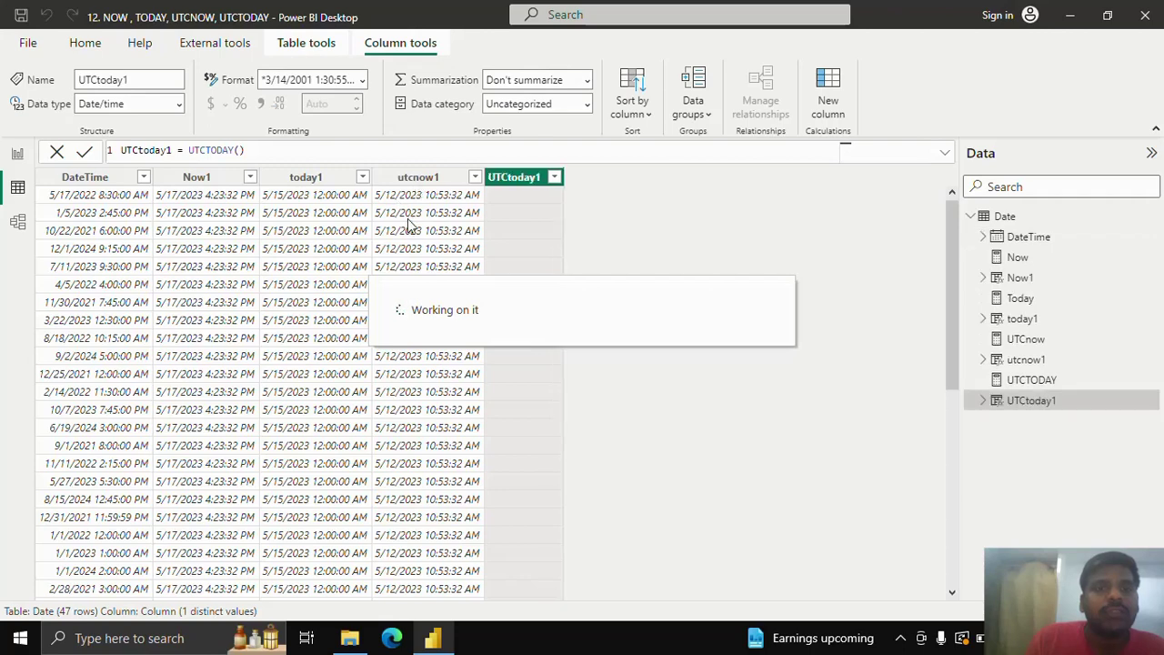